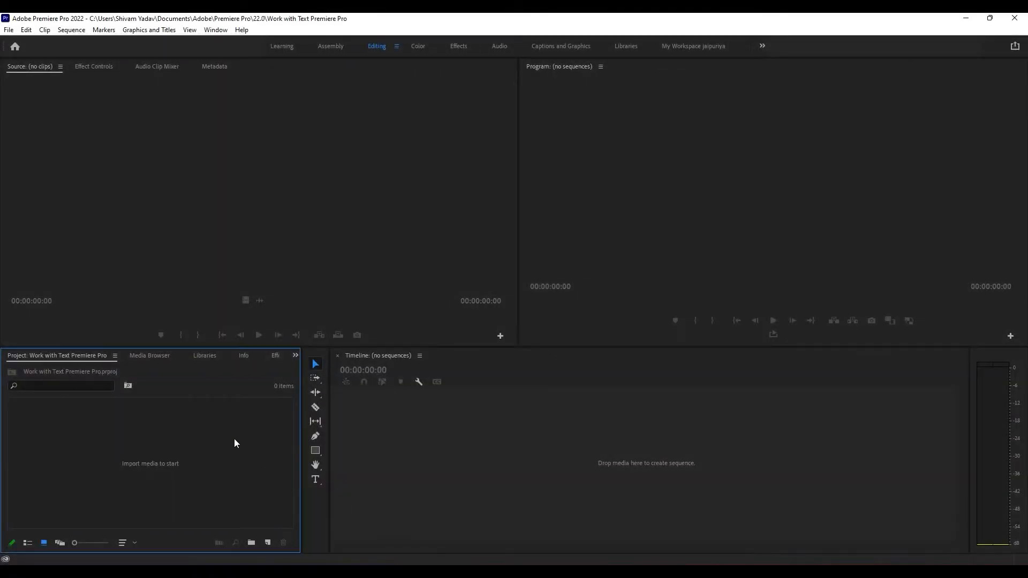
# - Create a new sequence in the empty project with the default settings
pyautogui.rightClick(234, 439)
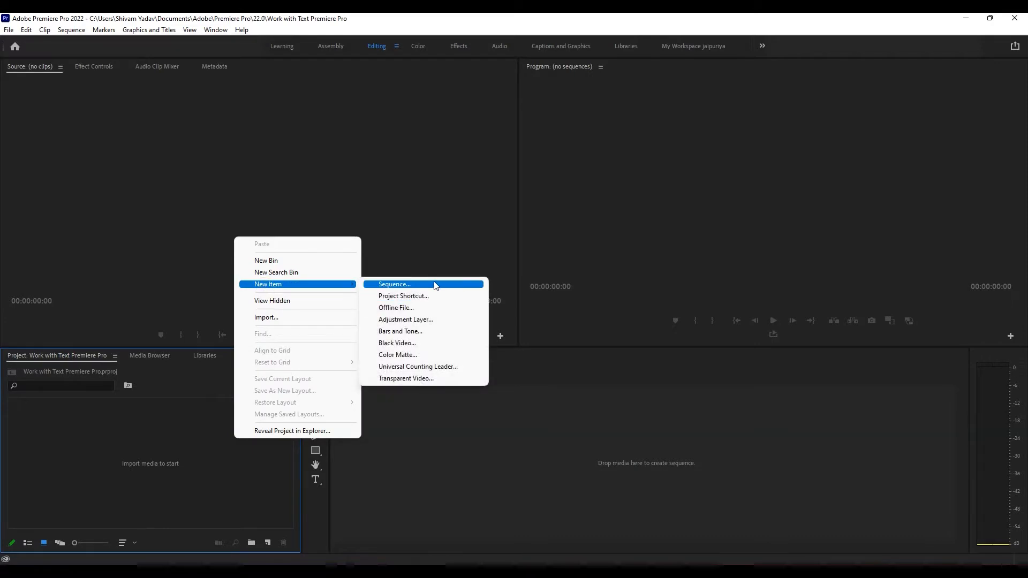
pyautogui.click(428, 284)
pyautogui.click(601, 477)
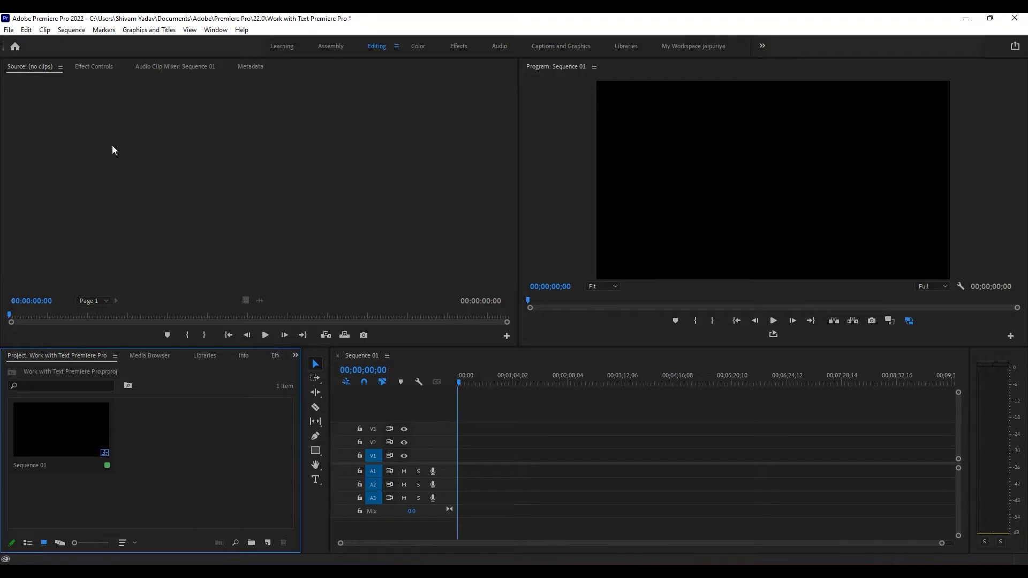
# - Create a legacy title named Title 01 at 1920 x 1080 and enlarge its editor window
pyautogui.click(11, 32)
pyautogui.moveTo(80, 42)
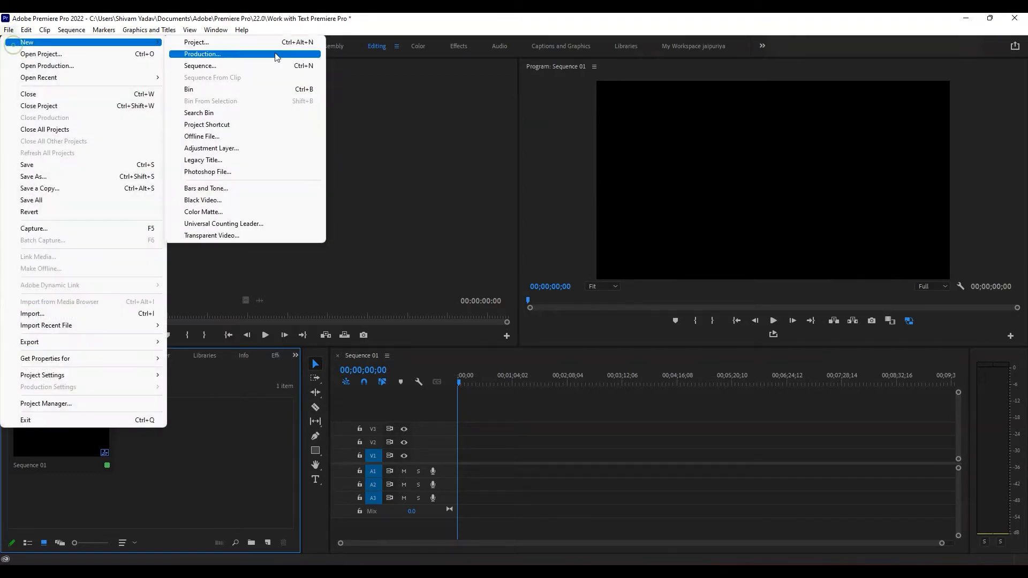
pyautogui.click(224, 164)
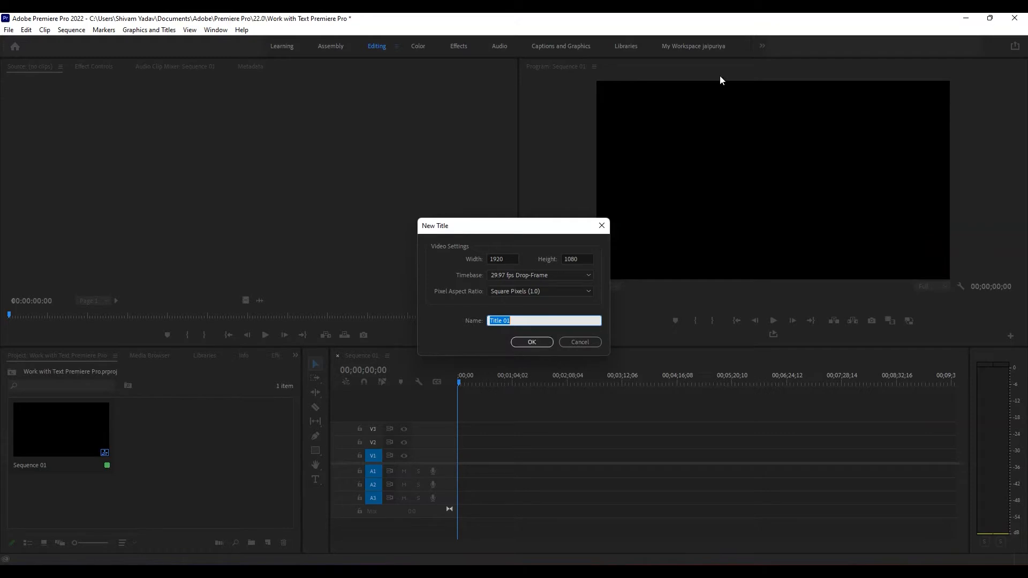
pyautogui.click(537, 346)
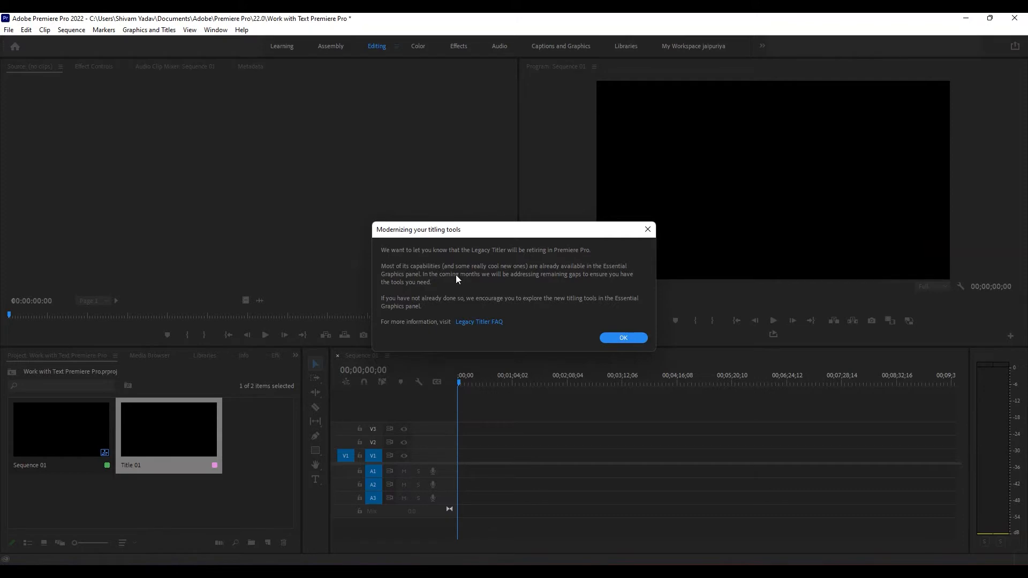
pyautogui.click(605, 338)
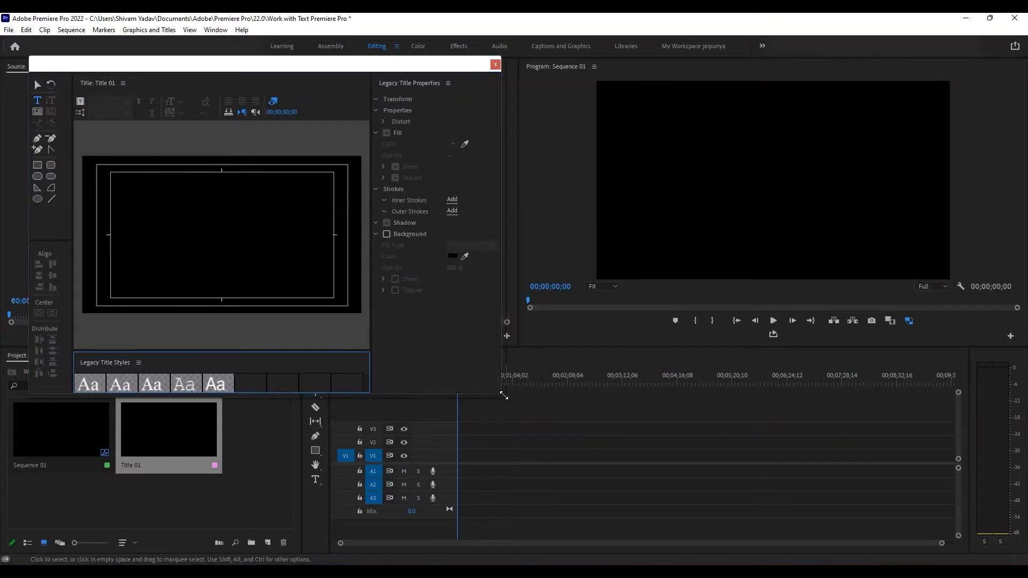
pyautogui.moveTo(503, 396); pyautogui.dragTo(977, 506)
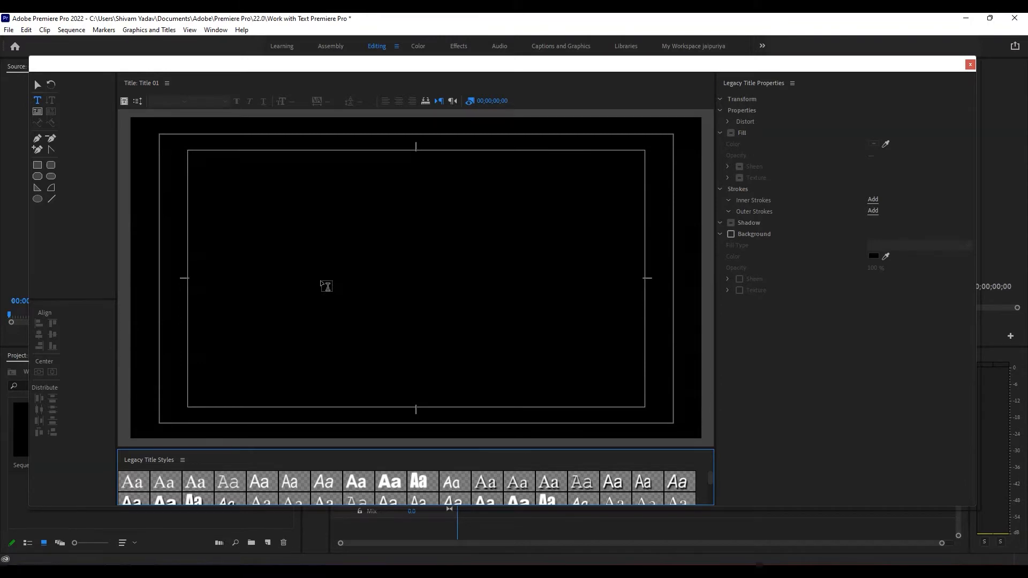
# - Add the sample text "gdfhnvnx" to the title, set its font to Javanese Text, and close the title editor
pyautogui.click(327, 286)
pyautogui.write('हकीदिअदग')
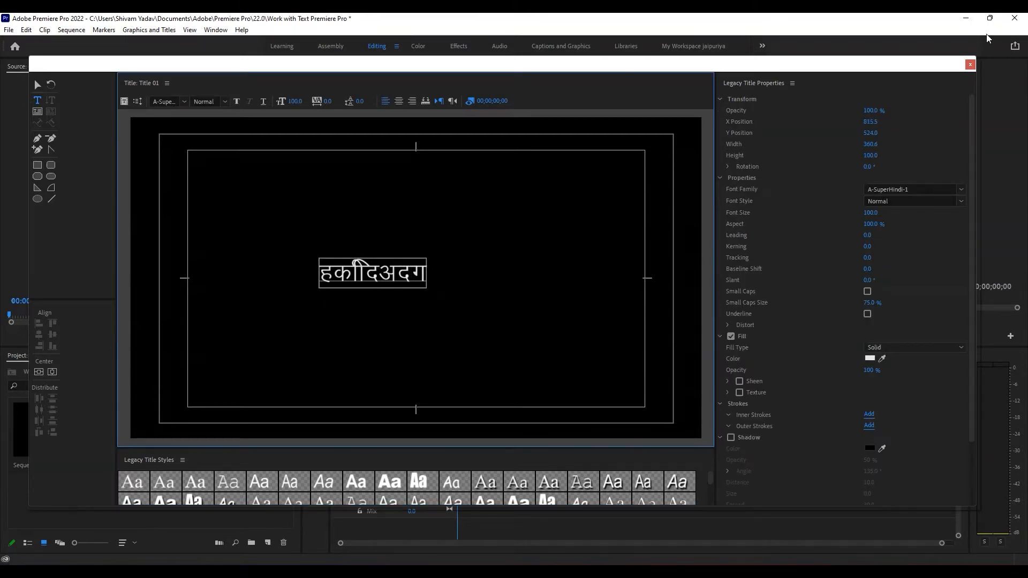
pyautogui.hotkey('ctrl', 'a')
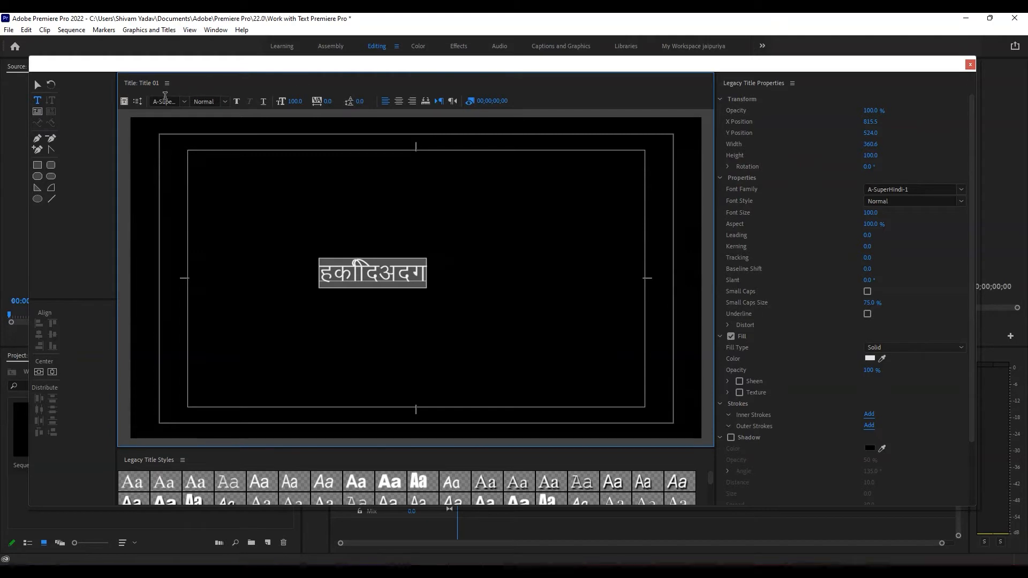
pyautogui.click(184, 104)
pyautogui.click(193, 184)
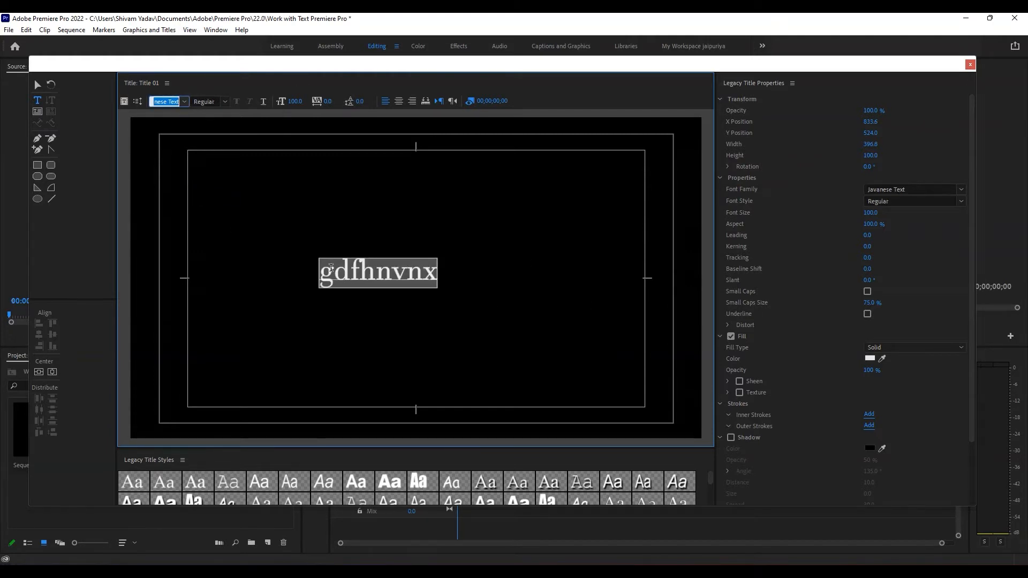
pyautogui.click(970, 65)
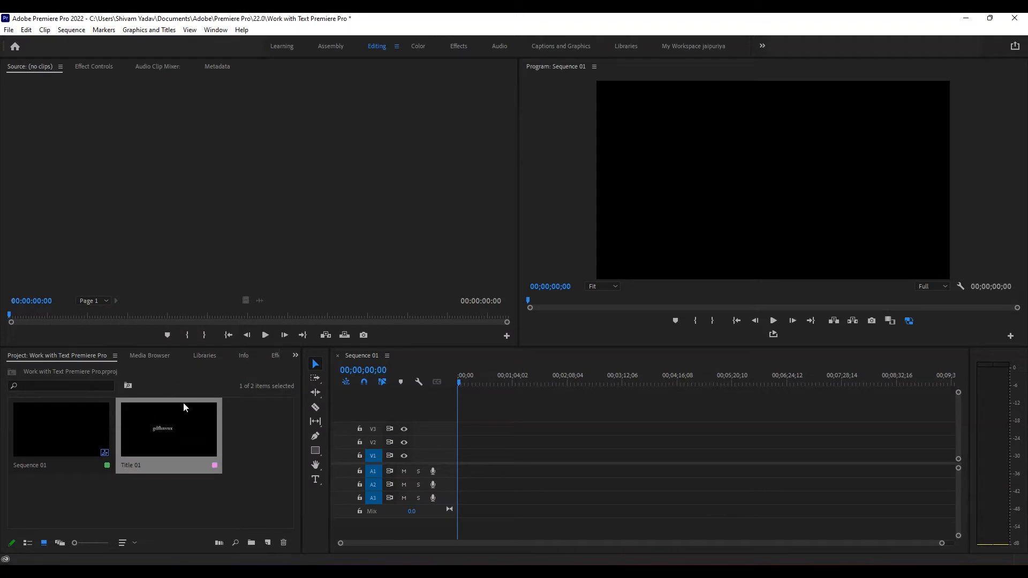
# - Place Title 01 at the start of track V3 and preview the sequence at 00;01;01;08
pyautogui.click(179, 436)
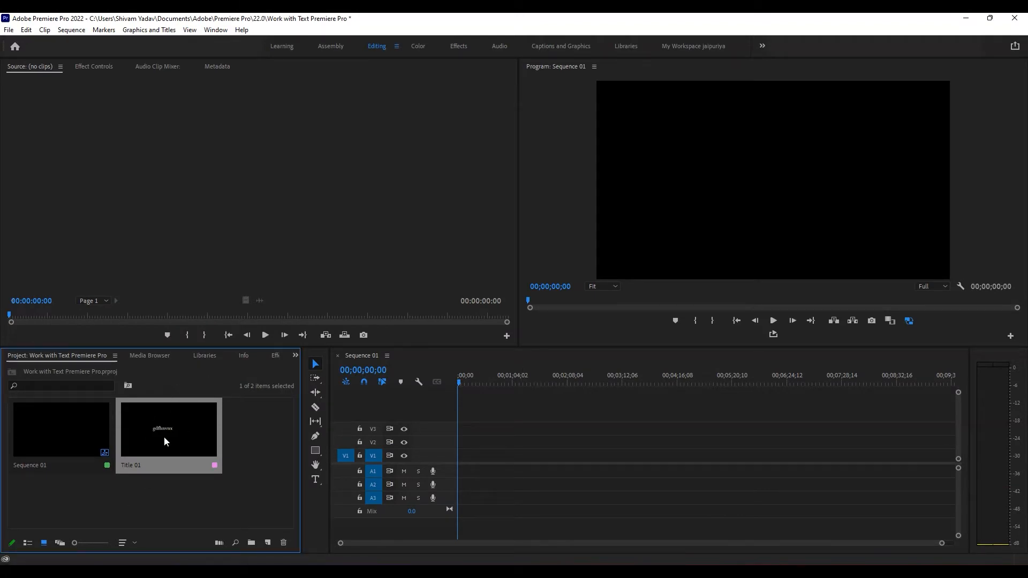
pyautogui.moveTo(155, 431); pyautogui.dragTo(620, 428)
pyautogui.moveTo(486, 384); pyautogui.dragTo(511, 384)
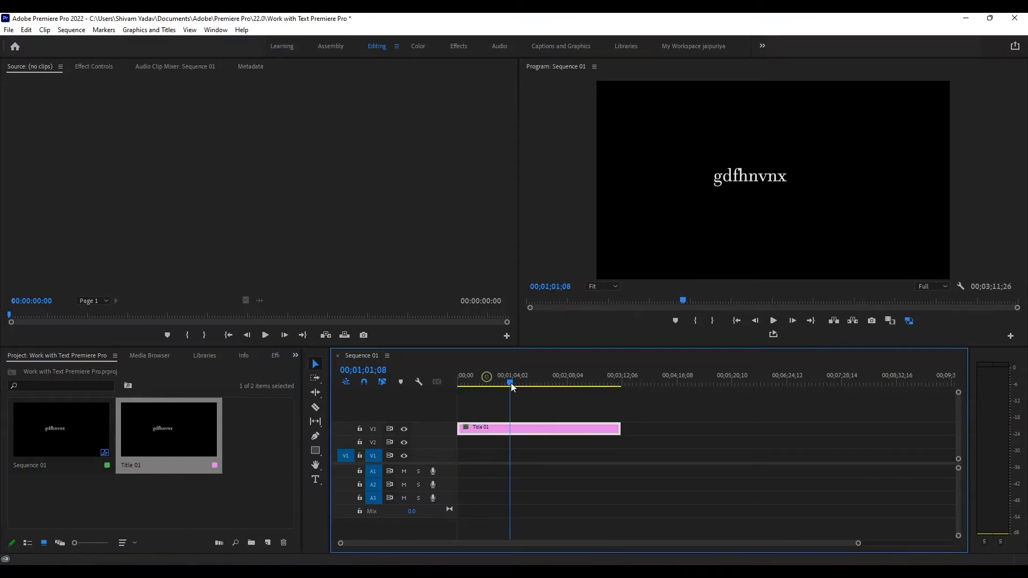
# - Reopen Title 01 in its editor, close it unchanged, and select the title's text in the Program monitor
pyautogui.doubleClick(197, 438)
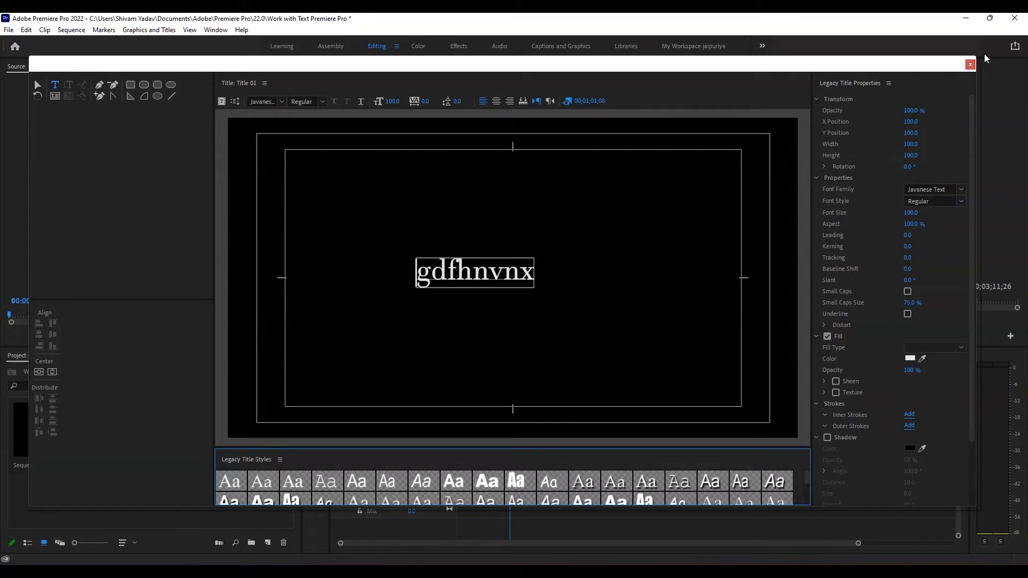
pyautogui.click(970, 64)
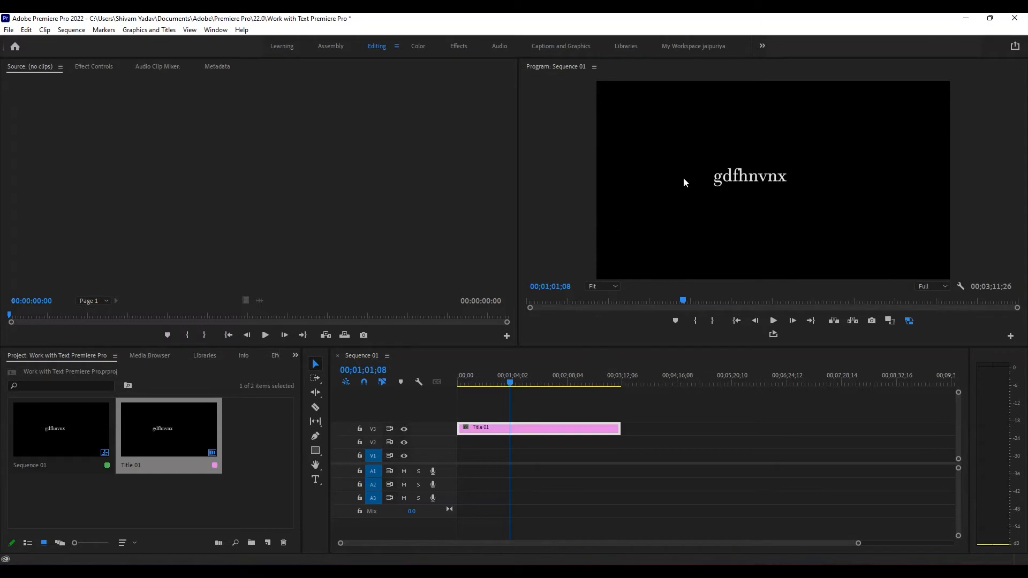
pyautogui.click(515, 415)
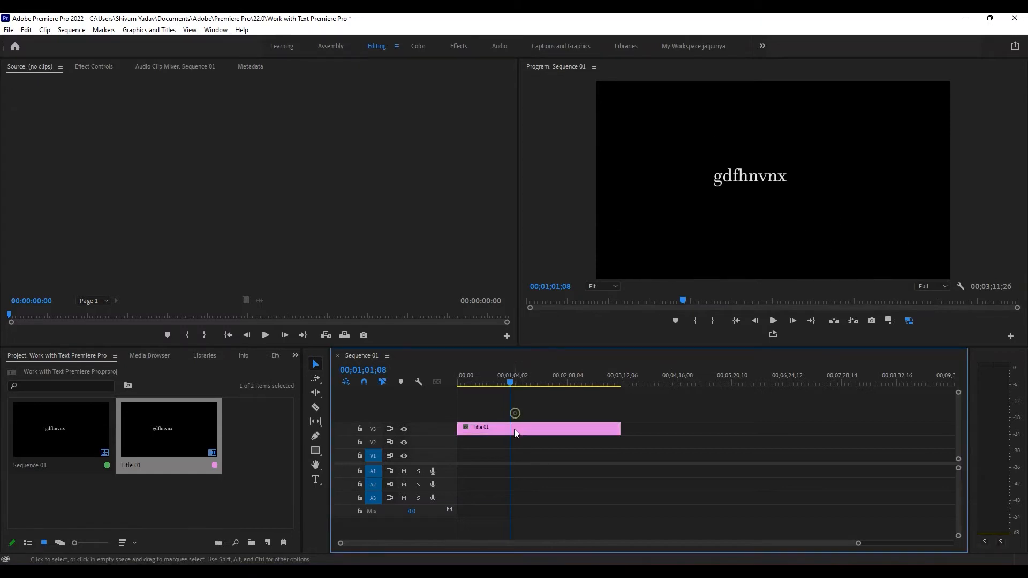
pyautogui.click(738, 172)
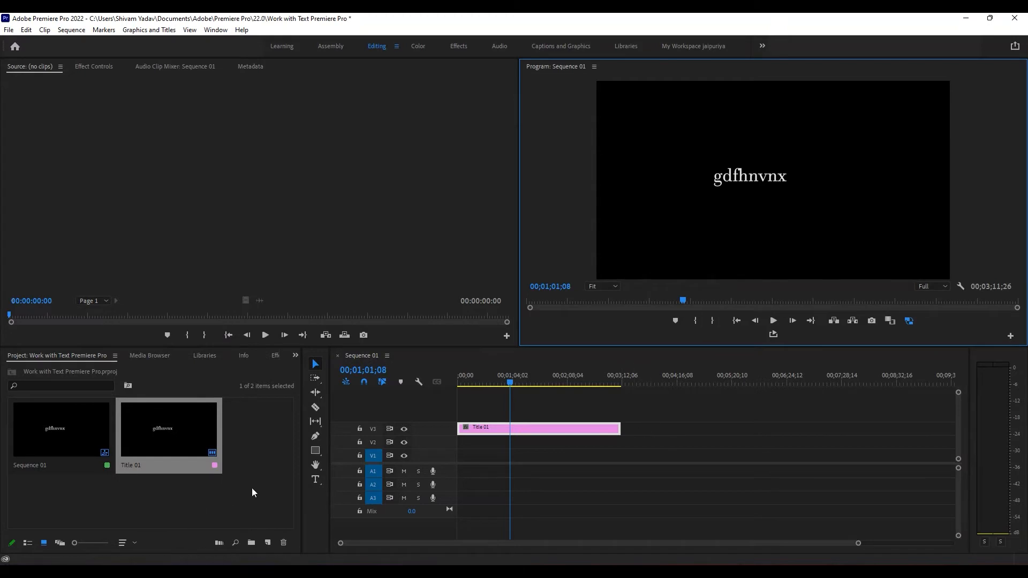
# - Try to edit the legacy title's text directly in the Program monitor with the Type tool
pyautogui.click(315, 479)
pyautogui.click(746, 171)
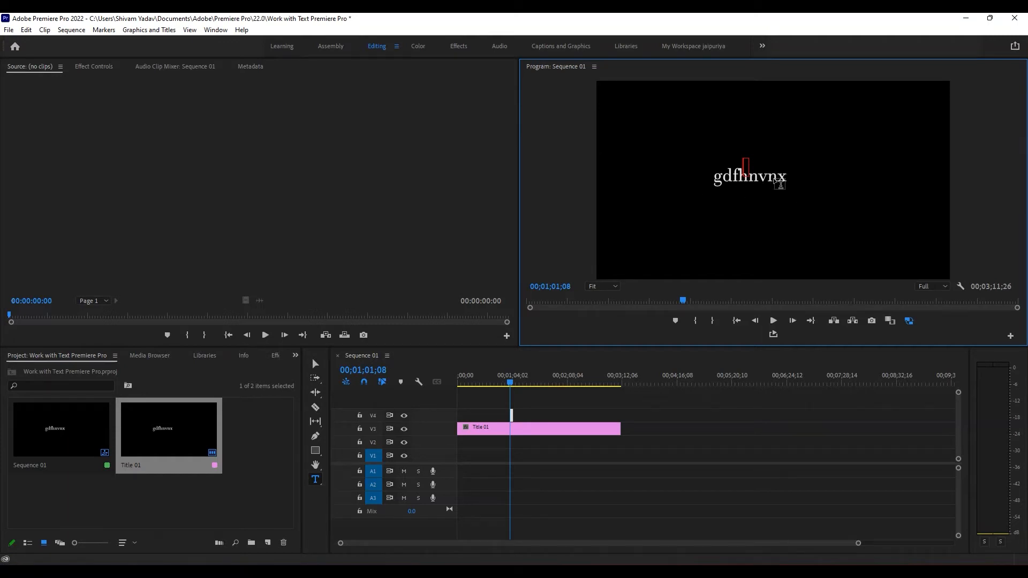
pyautogui.click(775, 181)
pyautogui.press('Escape')
# - Delete the empty graphic and the title clip from the sequence, and remove Title 01 from the project
pyautogui.moveTo(555, 421); pyautogui.dragTo(508, 436)
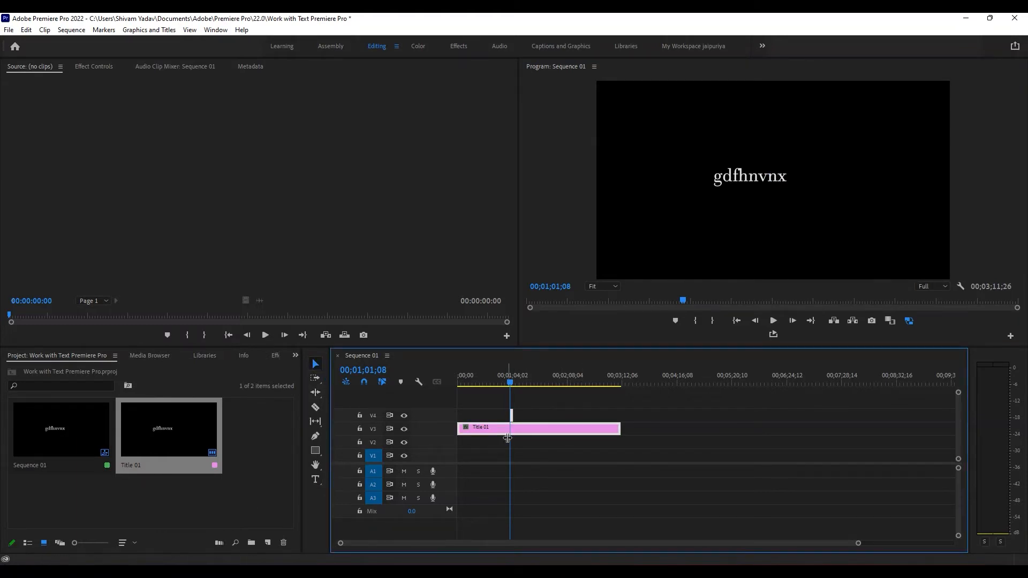
pyautogui.press('Delete')
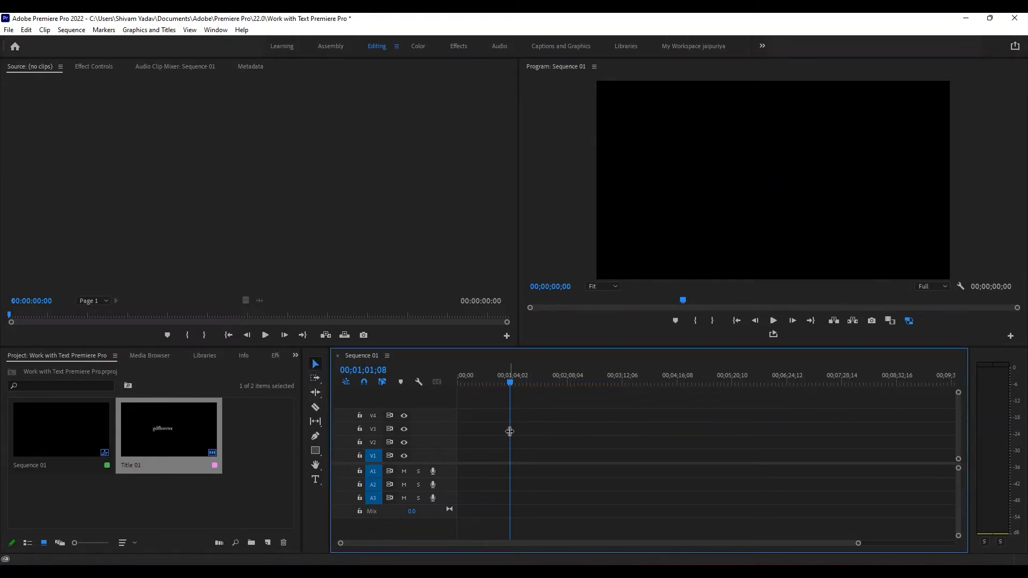
pyautogui.click(166, 433)
pyautogui.press('Delete')
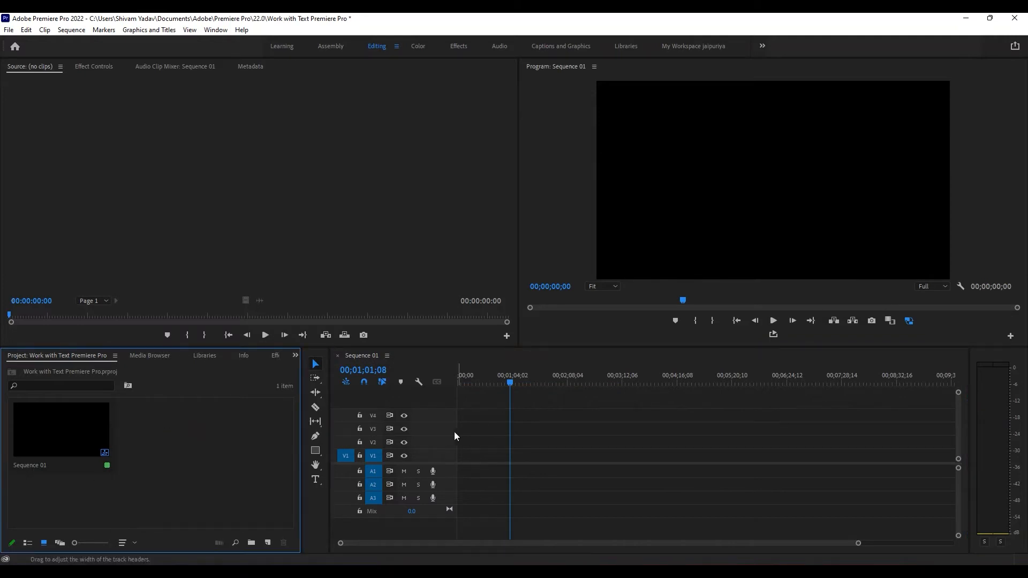
# - Add a text graphic reading "IT GURU EDU" to the sequence at 00;01;01;08 with the Type tool
pyautogui.click(316, 481)
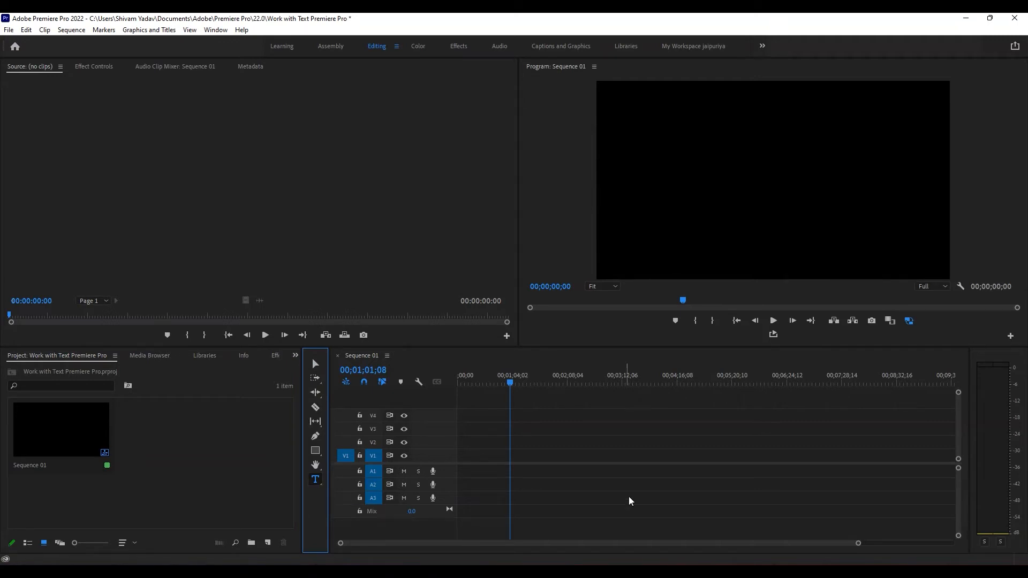
pyautogui.click(706, 210)
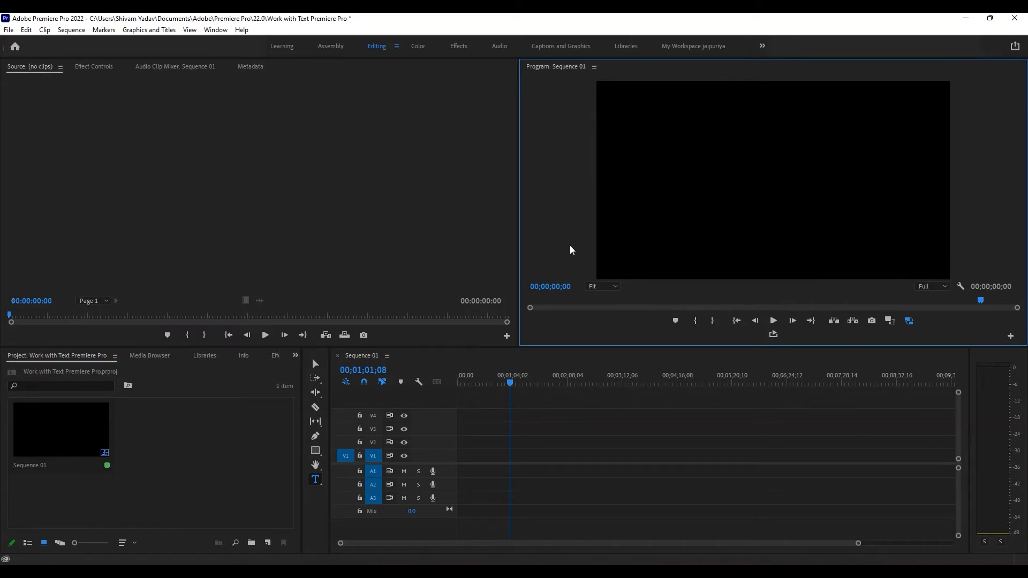
pyautogui.click(716, 193)
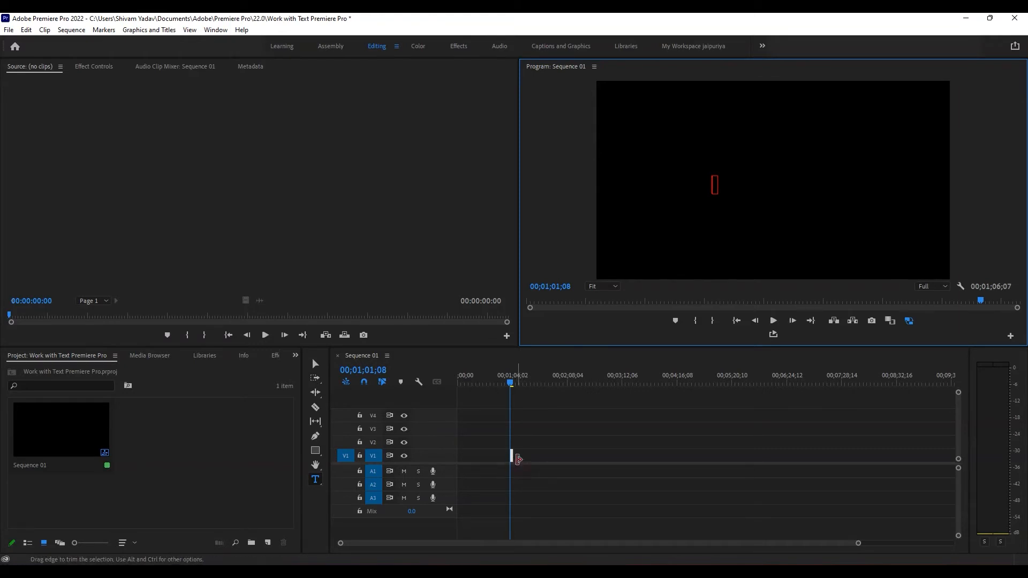
pyautogui.moveTo(859, 543); pyautogui.dragTo(689, 550)
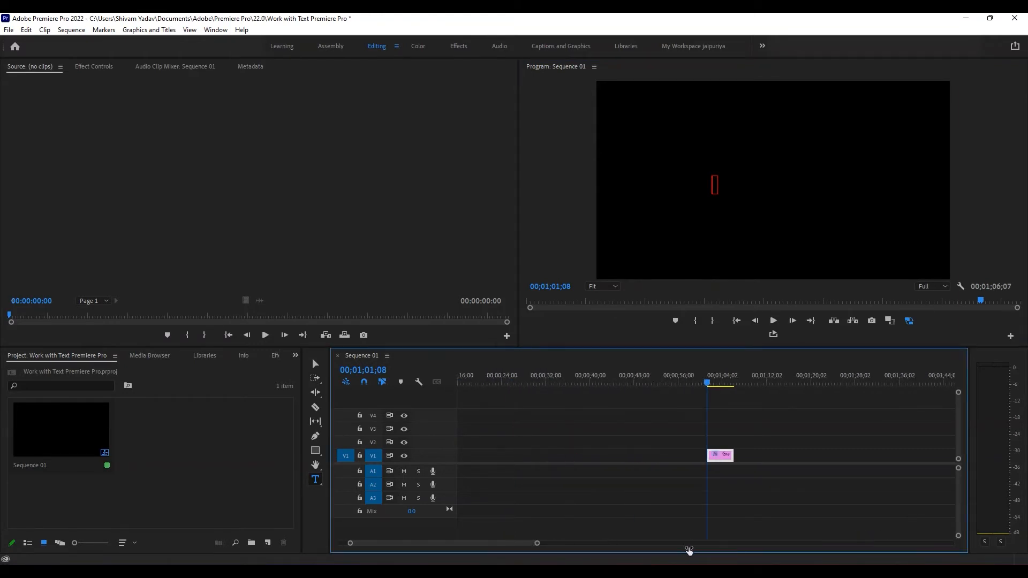
pyautogui.moveTo(711, 384); pyautogui.dragTo(722, 382)
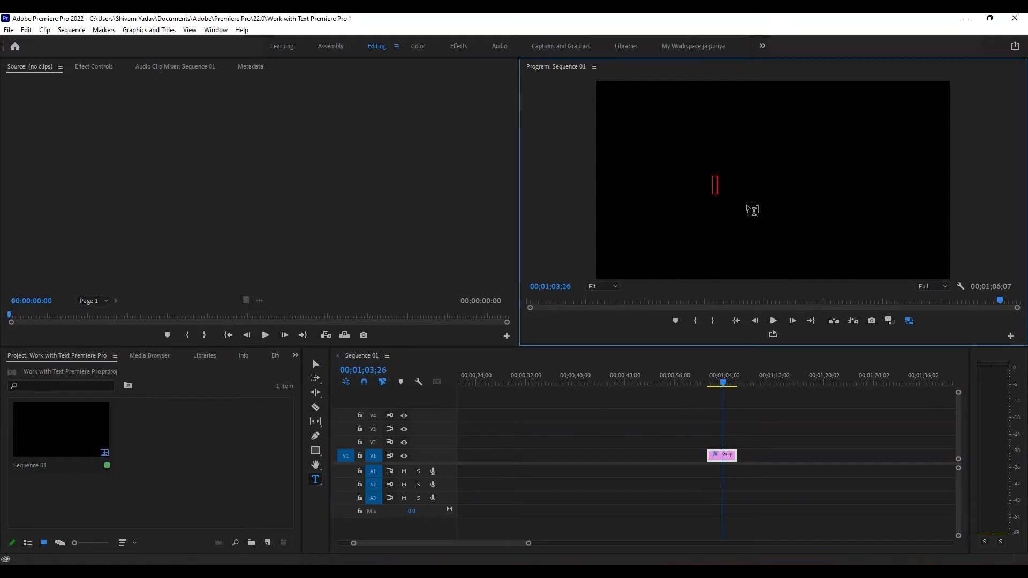
pyautogui.write('IT GURUE')
pyautogui.press('BackSpace')
pyautogui.write('EDU')
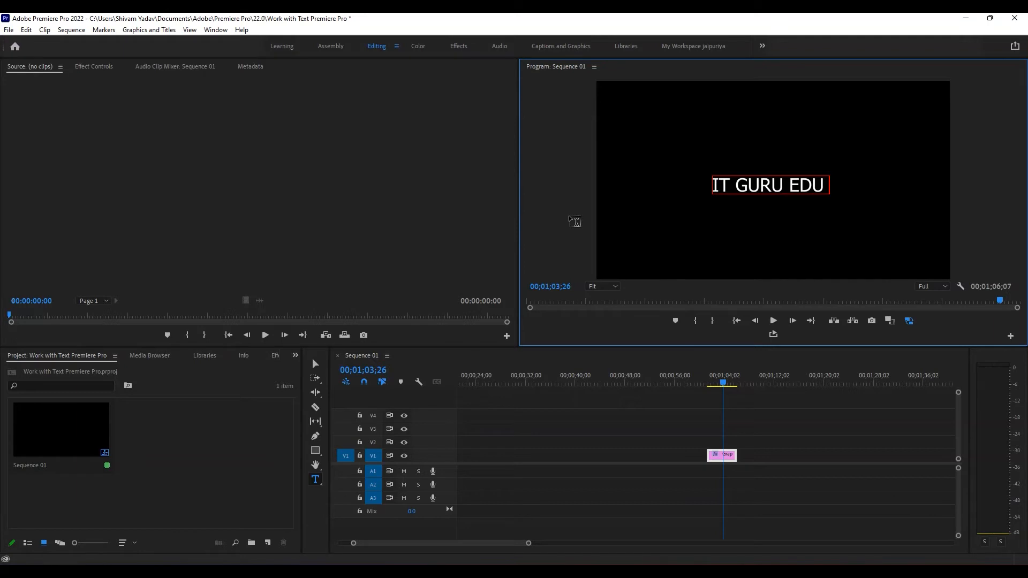
# - Select all of the "IT GURU EDU" text and show its Essential Graphics edit properties in the Captions and Graphics workspace
pyautogui.hotkey('ctrl', 'a')
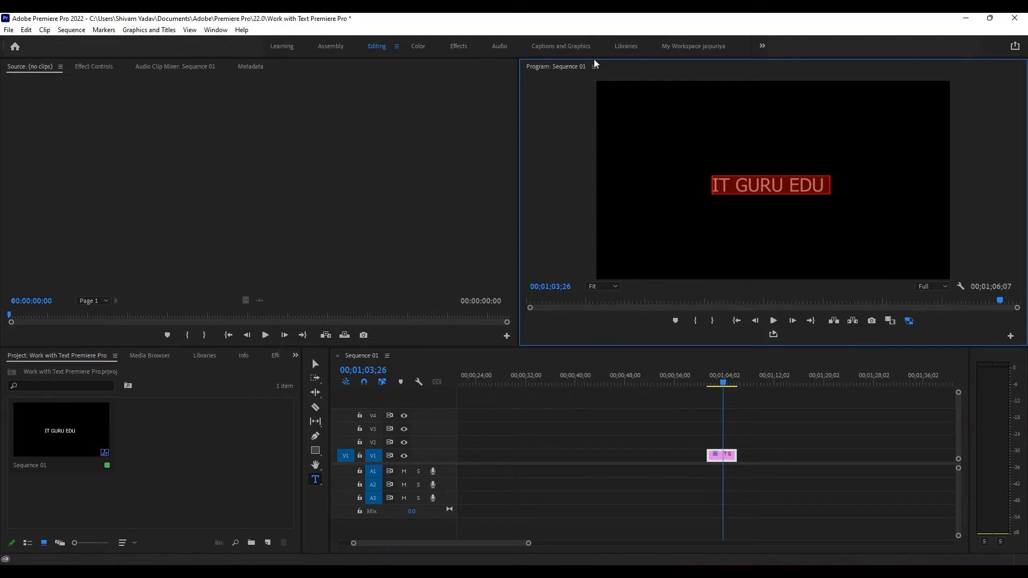
pyautogui.click(561, 48)
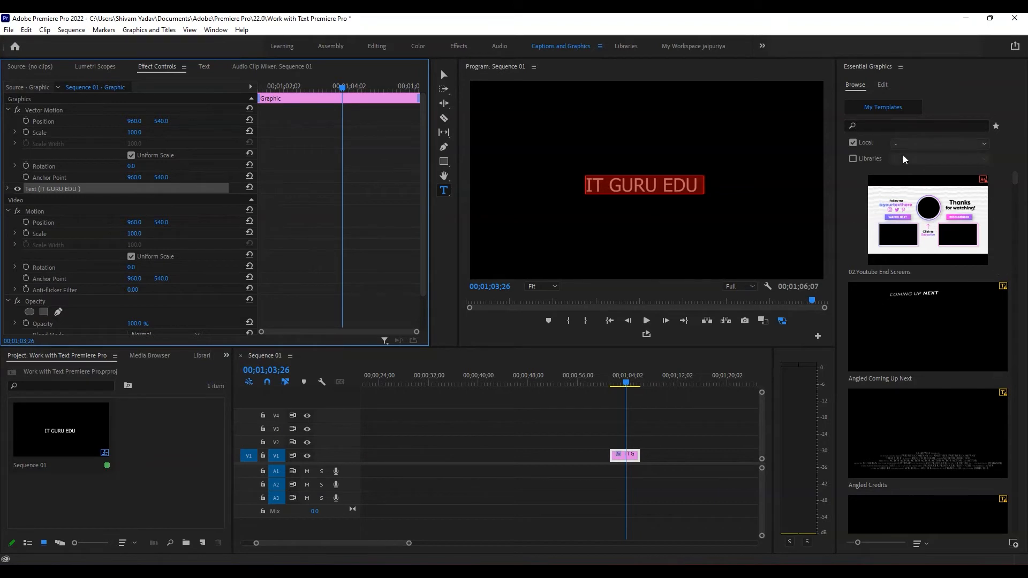
pyautogui.click(881, 85)
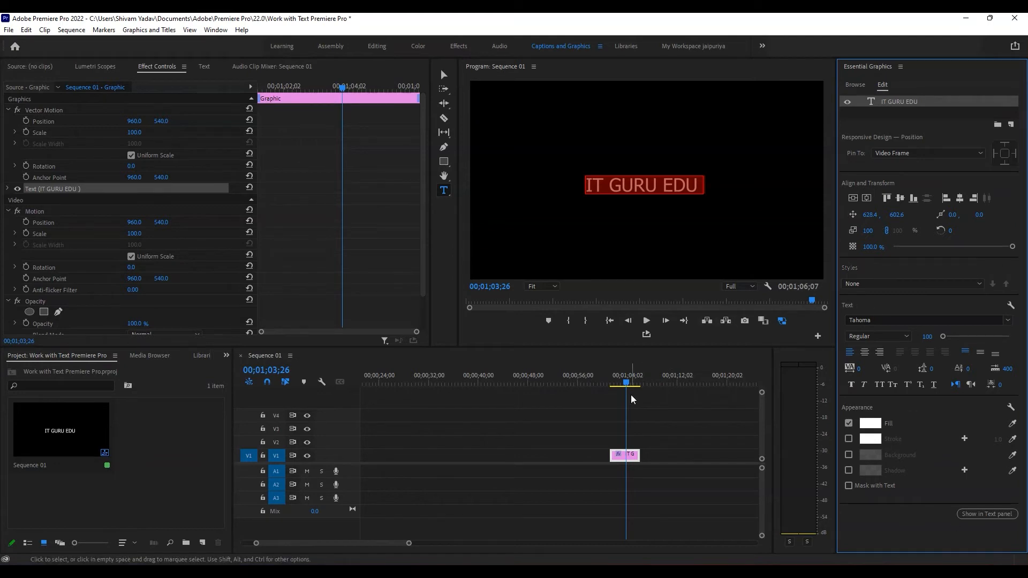
# - Move the text to position 650.4, 596.6, and try a lower opacity before restoring it to 100%
pyautogui.moveTo(862, 217); pyautogui.dragTo(1006, 215)
pyautogui.moveTo(895, 215)
pyautogui.mouseDown()
pyautogui.moveTo(926, 215)
pyautogui.moveTo(881, 214)
pyautogui.mouseUp()
pyautogui.click(905, 247)
pyautogui.moveTo(905, 248); pyautogui.dragTo(1013, 247)
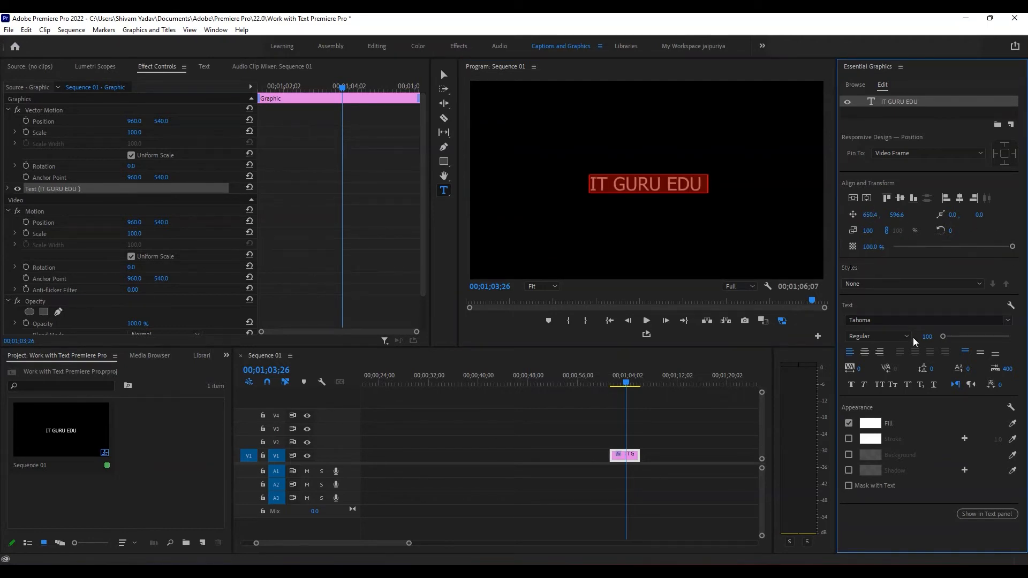
# - Set the font of the "IT GURU EDU" text to Trebuchet MS
pyautogui.click(1011, 322)
pyautogui.click(1011, 322)
pyautogui.click(1011, 323)
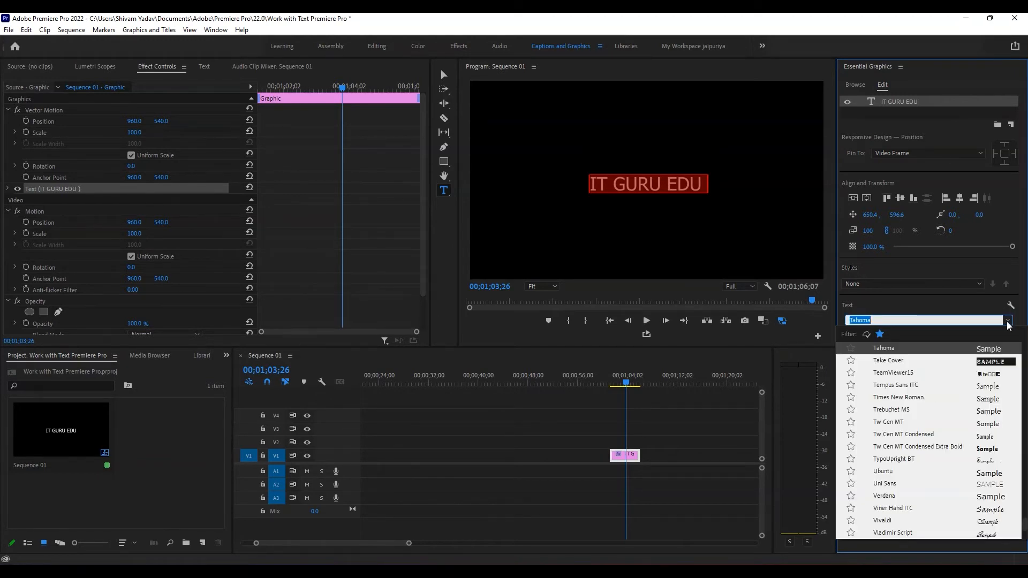
pyautogui.click(1008, 322)
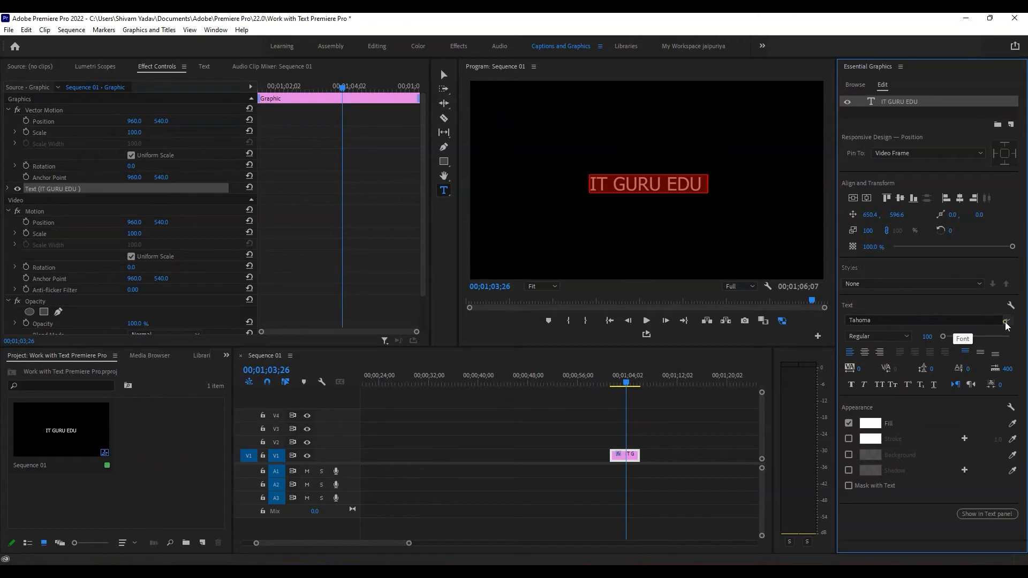
pyautogui.click(984, 319)
pyautogui.click(991, 413)
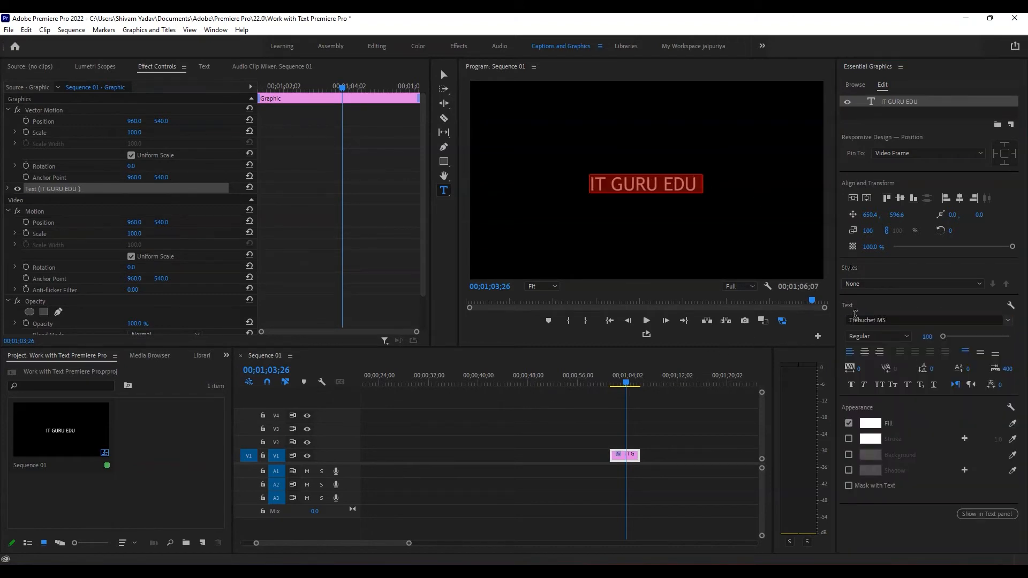
# - Try the right and left text alignments, and leave the "IT GURU EDU" text center-aligned
pyautogui.click(864, 353)
pyautogui.click(879, 353)
pyautogui.click(850, 353)
pyautogui.click(865, 353)
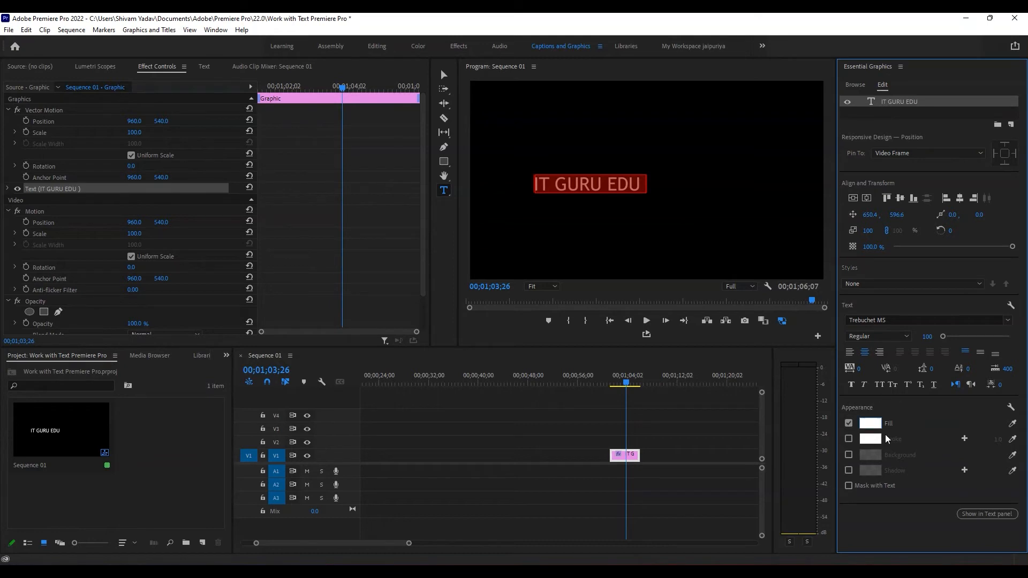
# - Try a pure red (FF0000) fill color on the "IT GURU EDU" text
pyautogui.click(869, 423)
pyautogui.click(260, 272)
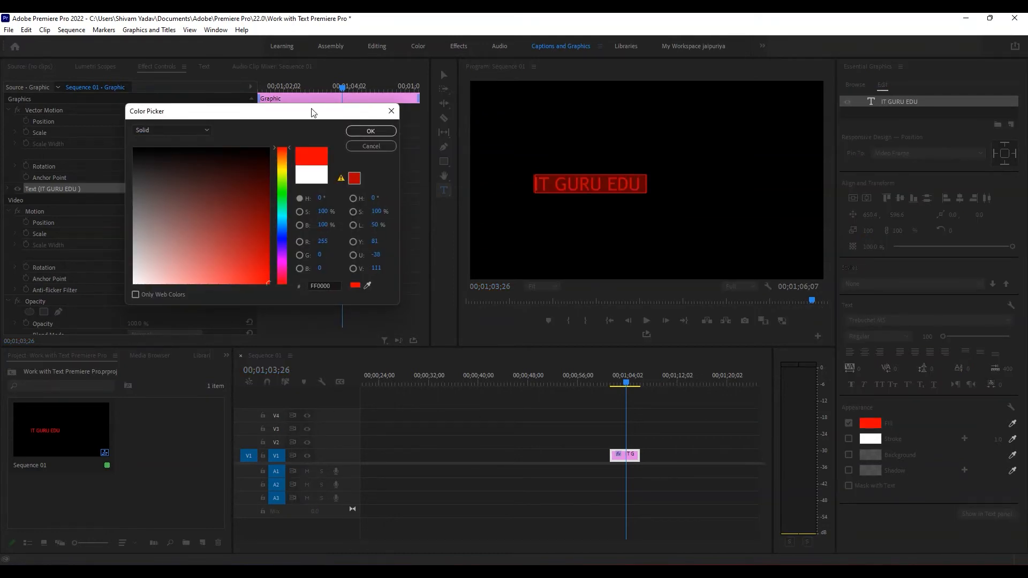
pyautogui.click(371, 131)
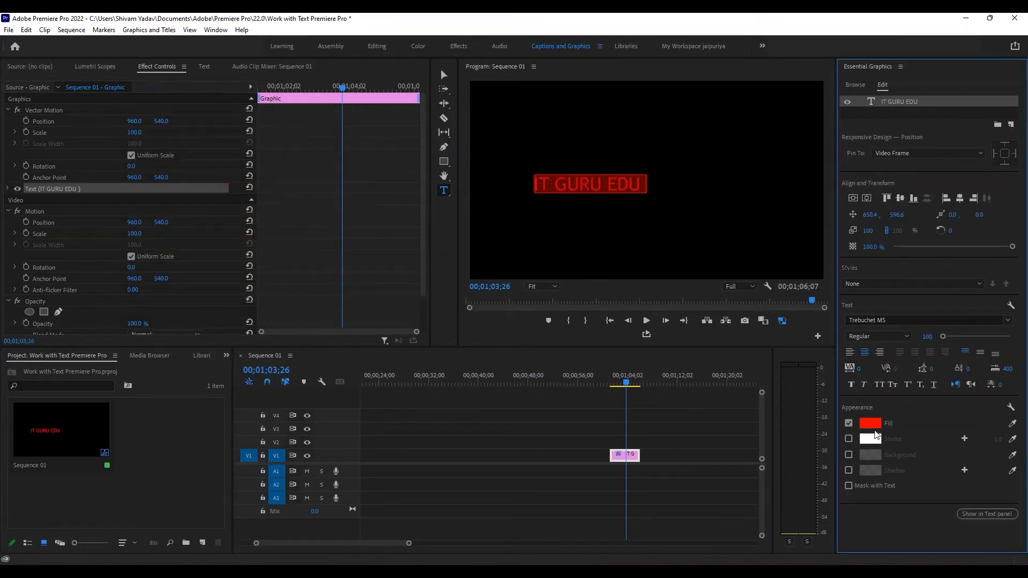
# - Set the fill color of the "IT GURU EDU" text to a fully saturated yellow with hue about 69°
pyautogui.click(870, 424)
pyautogui.click(197, 237)
pyautogui.moveTo(225, 189); pyautogui.dragTo(273, 154)
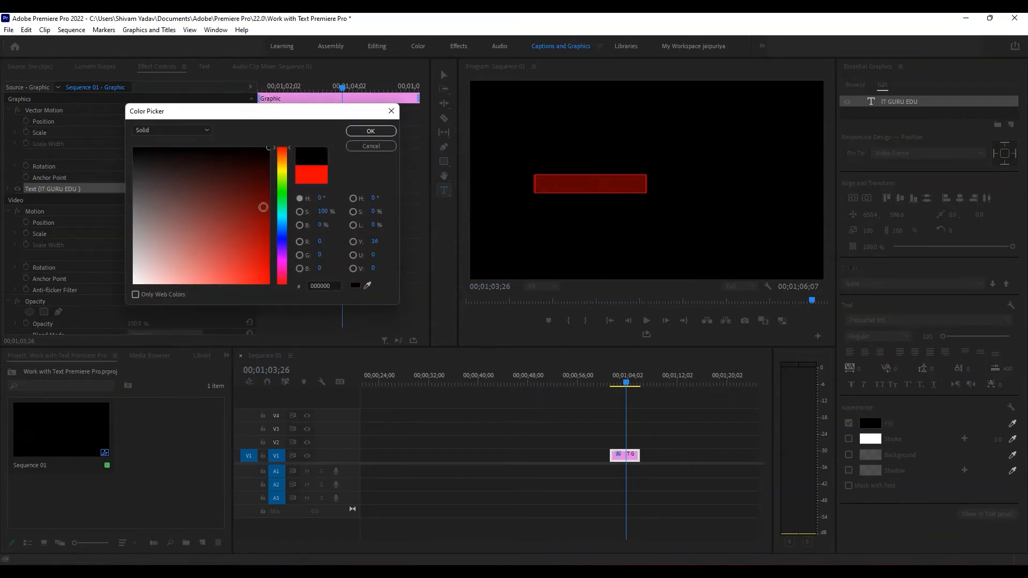
pyautogui.click(283, 173)
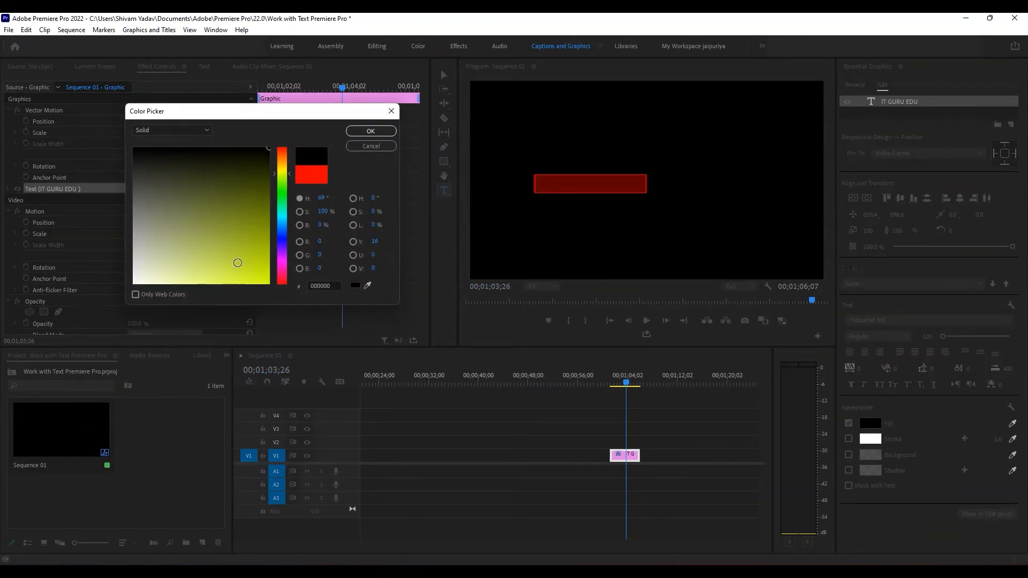
pyautogui.moveTo(238, 263); pyautogui.dragTo(272, 286)
pyautogui.click(377, 135)
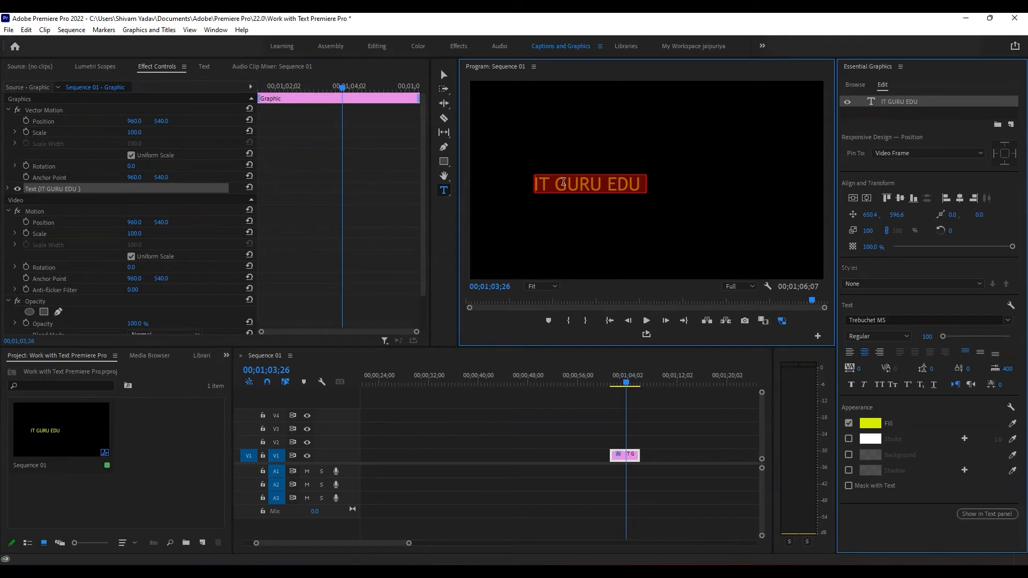
# - Enable a white stroke on the whole "IT GURU EDU" text with a width of 36.0
pyautogui.click(566, 185)
pyautogui.hotkey('ctrl', 'a')
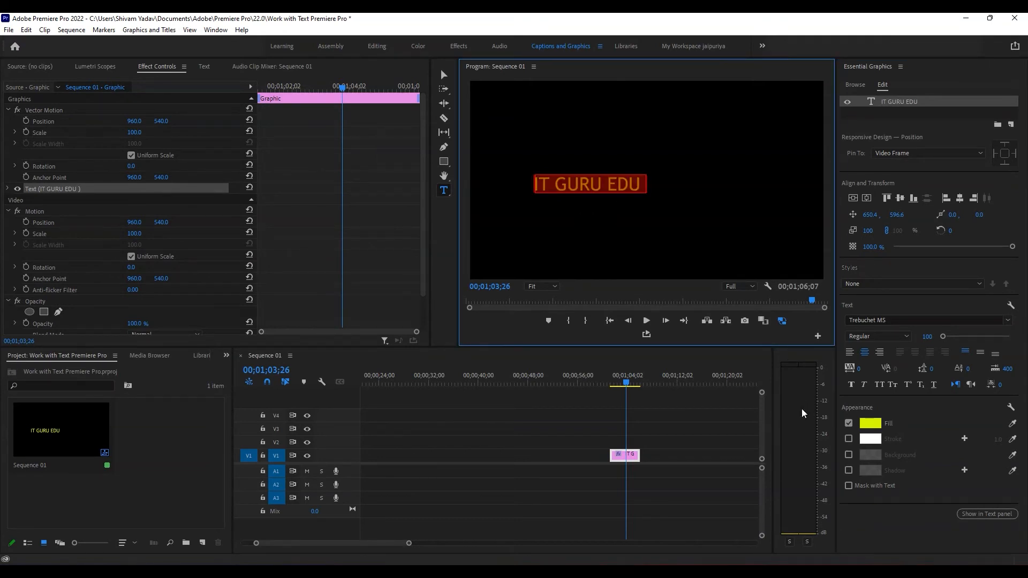
pyautogui.click(847, 439)
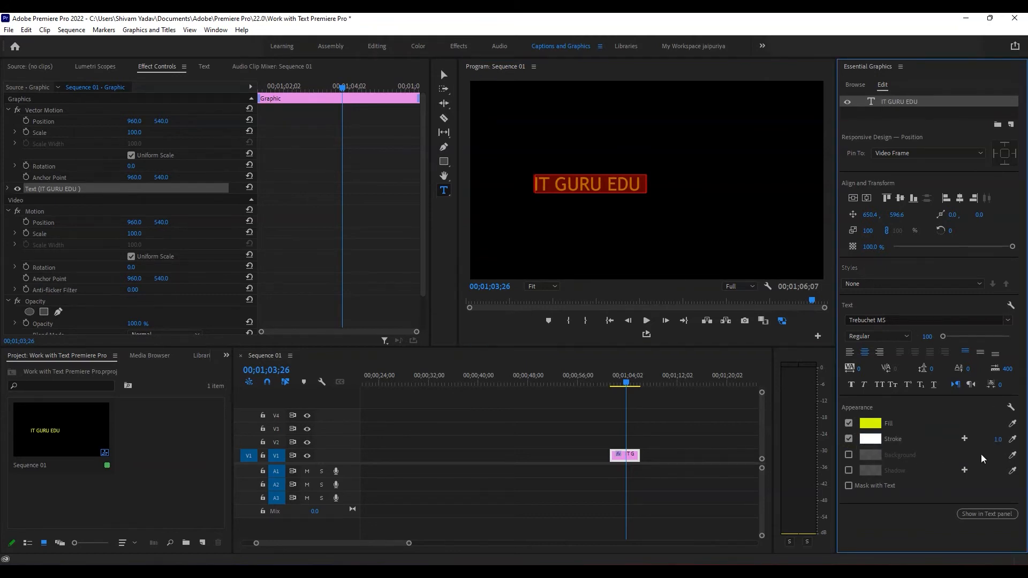
pyautogui.moveTo(998, 446); pyautogui.dragTo(1001, 438)
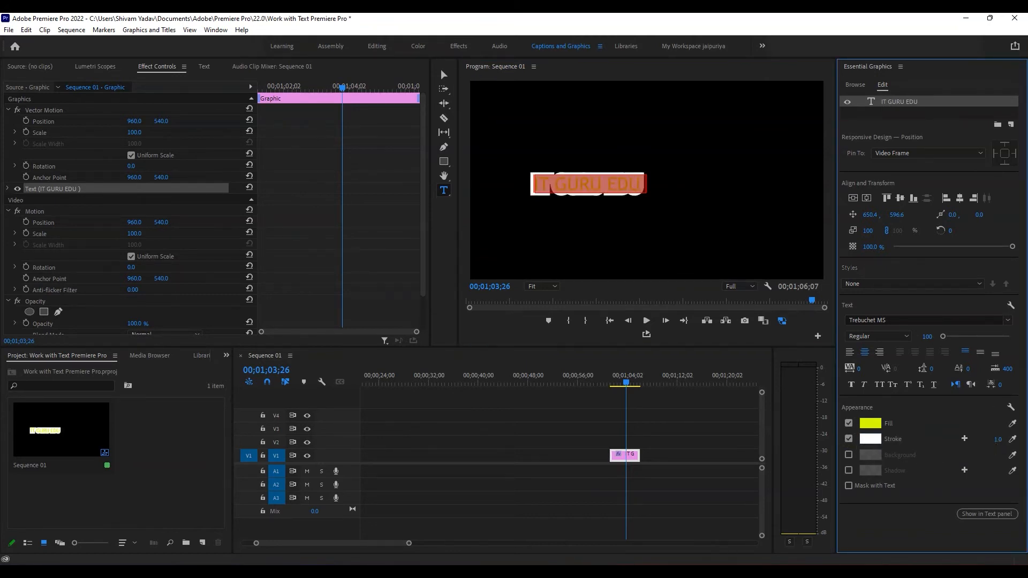
pyautogui.click(602, 190)
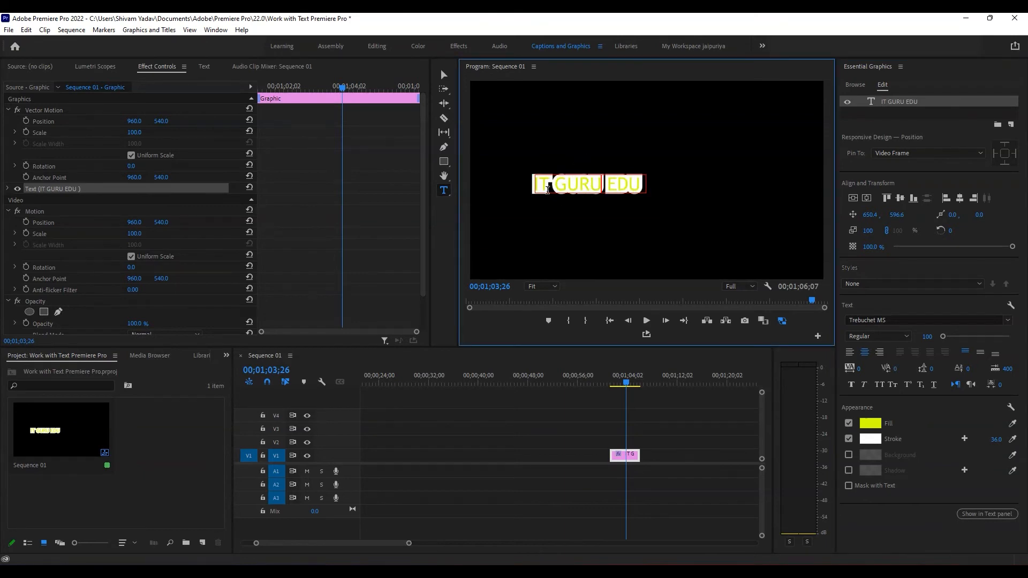
pyautogui.moveTo(577, 190); pyautogui.dragTo(676, 196)
# - Try a background behind all of the "IT GURU EDU" text, and turn it off again
pyautogui.click(581, 185)
pyautogui.hotkey('ctrl', 'a')
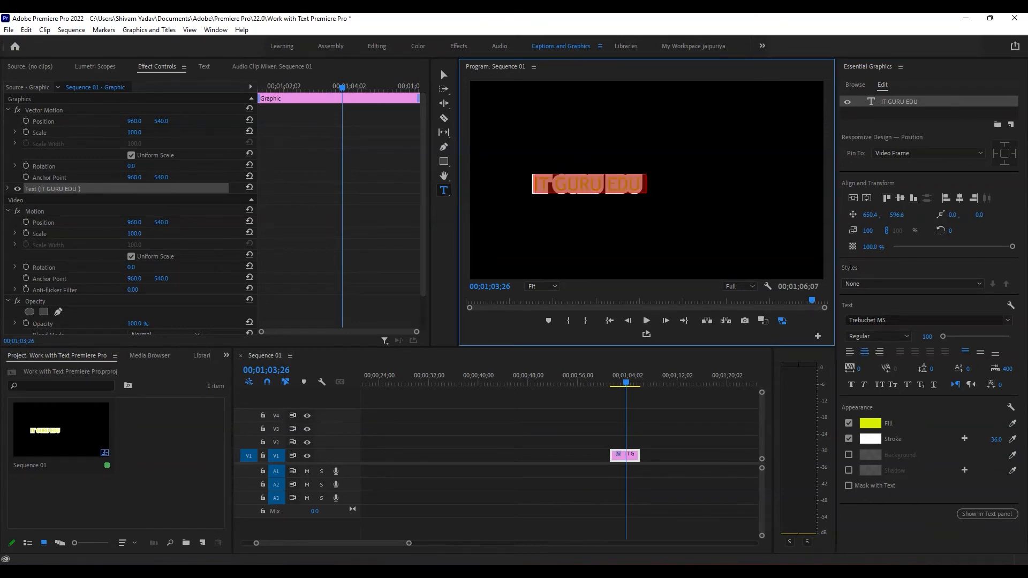
pyautogui.click(848, 455)
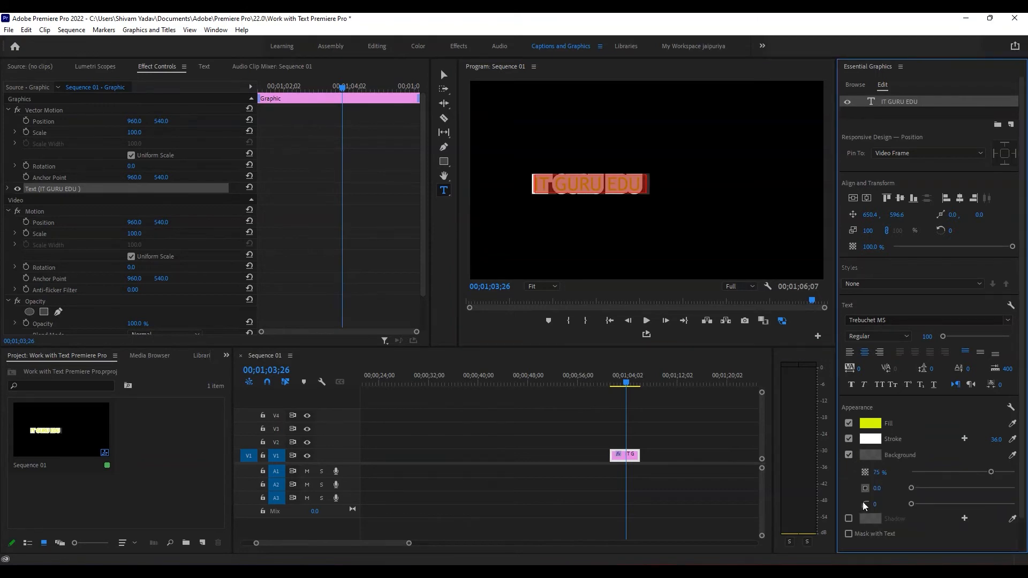
pyautogui.click(849, 455)
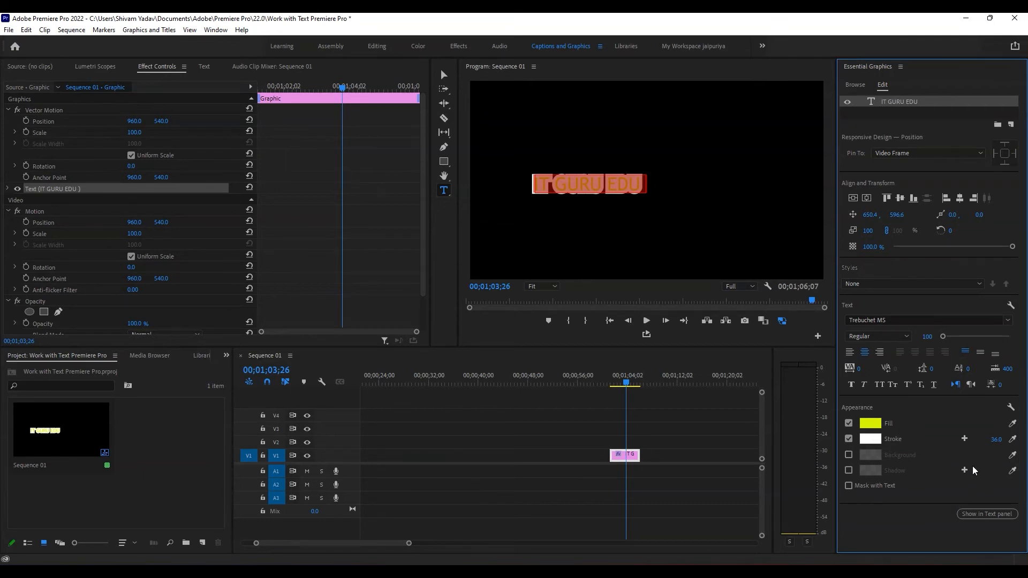
pyautogui.click(641, 182)
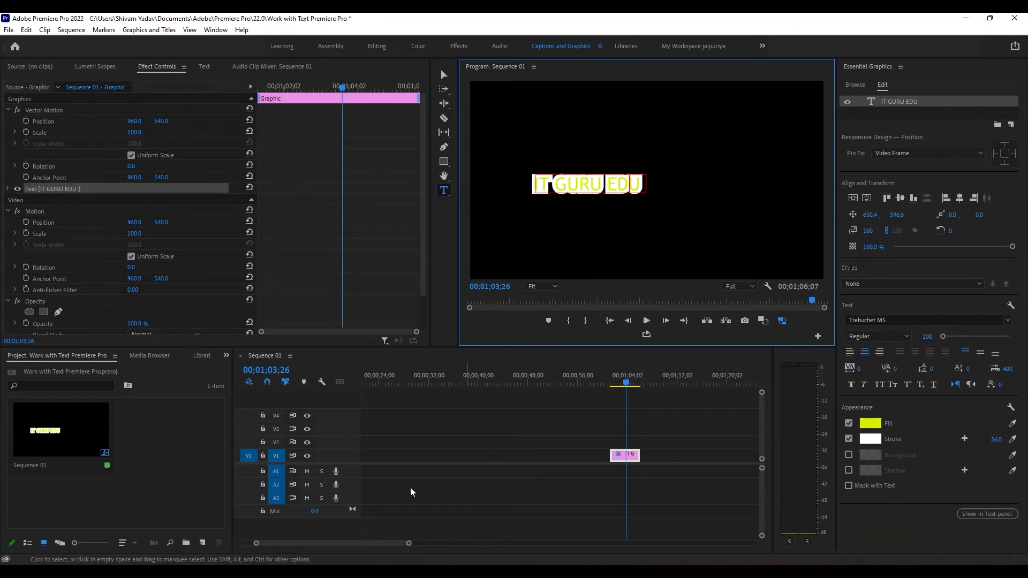
# - Start an empty text layer below "IT GURU EDU" in the selected V1 graphic clip, and undo it
pyautogui.click(631, 456)
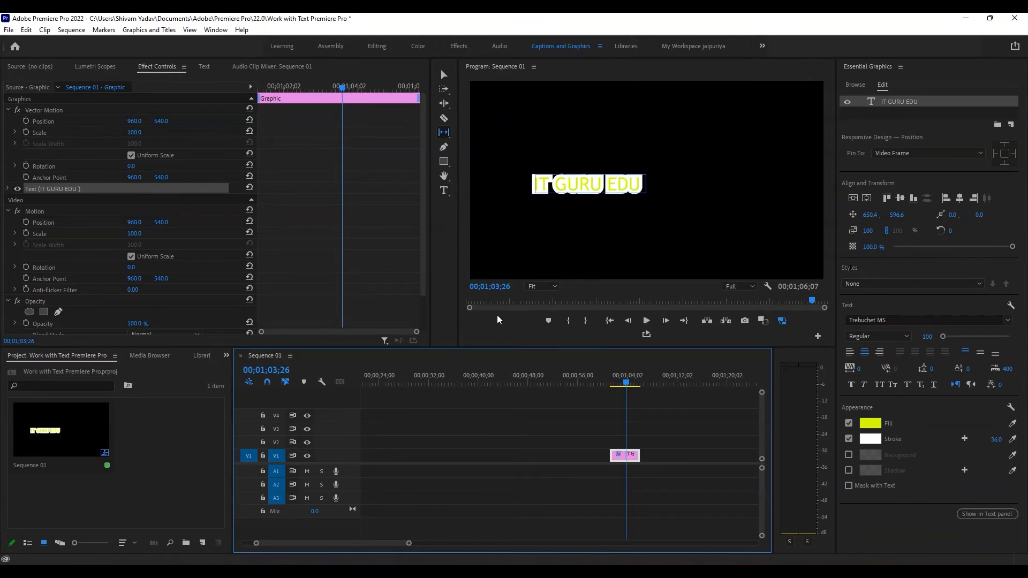
pyautogui.click(650, 251)
pyautogui.click(645, 247)
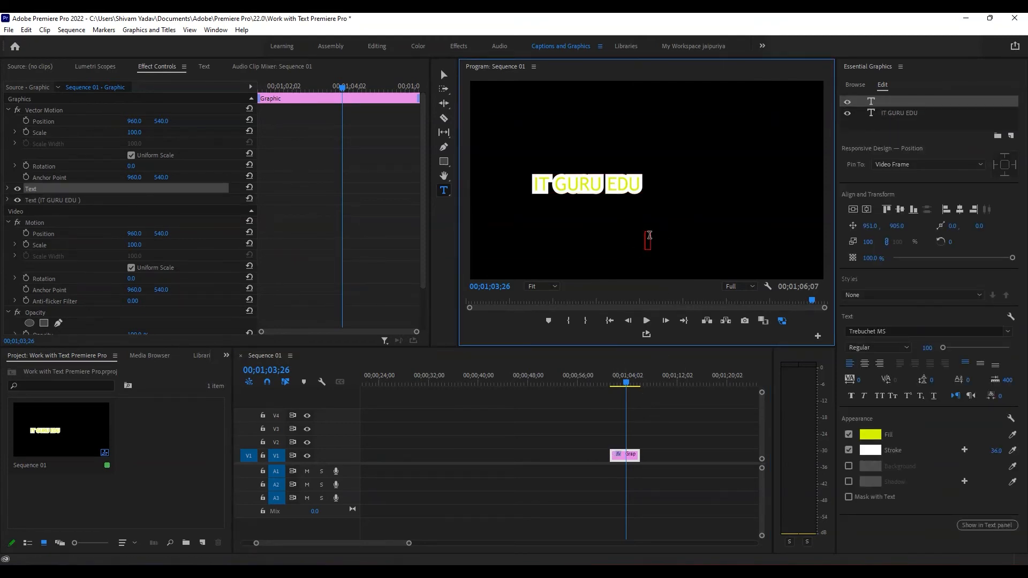
pyautogui.hotkey('ctrl', 'z')
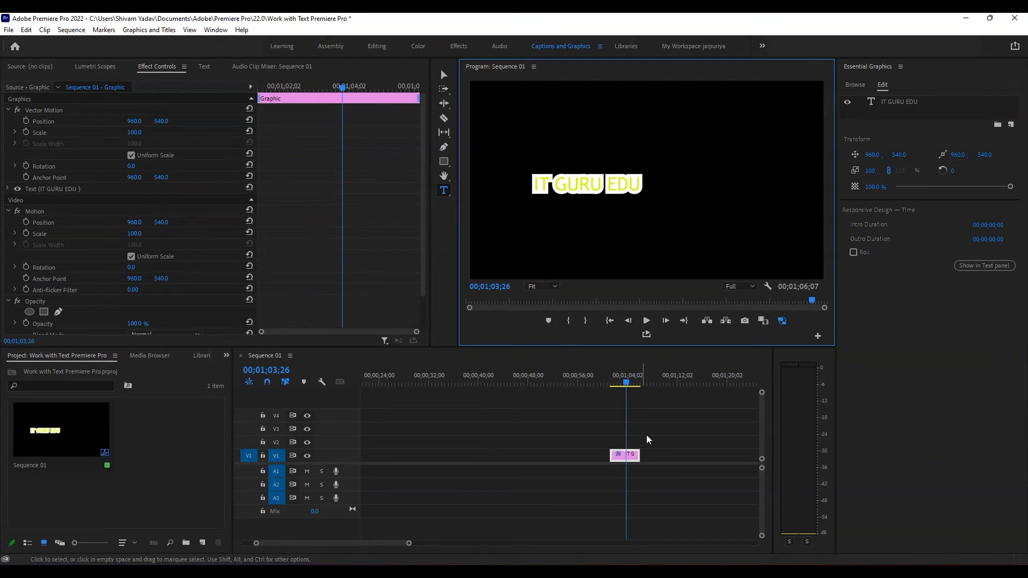
# - With no clip selected, create an empty text clip on track V2, and delete it
pyautogui.click(643, 435)
pyautogui.click(643, 233)
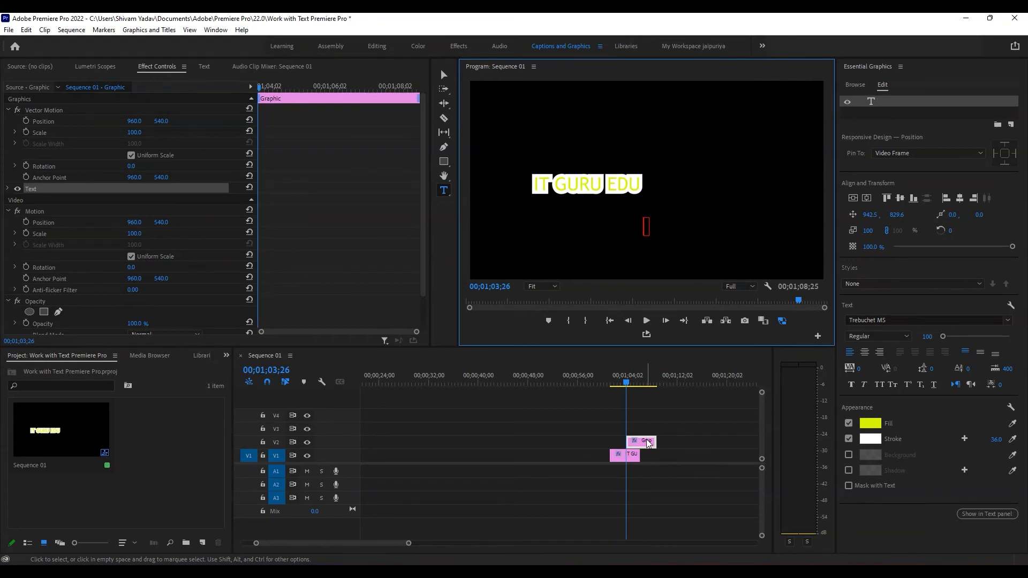
pyautogui.click(644, 432)
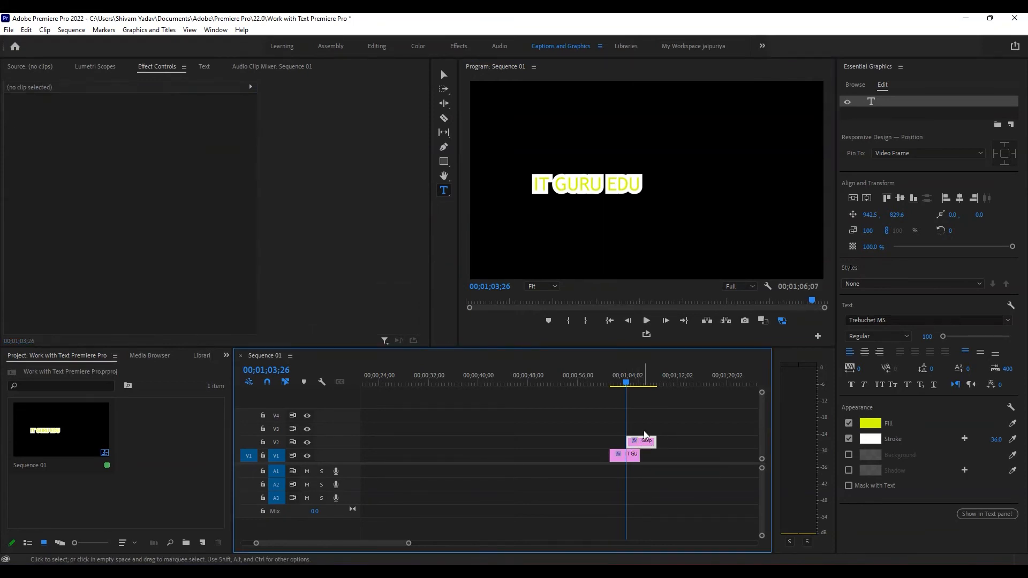
pyautogui.press('Delete')
# - Select the V1 graphic clip and add a text layer reading "rdjv" to it at position 1128.0, 803.0
pyautogui.click(633, 454)
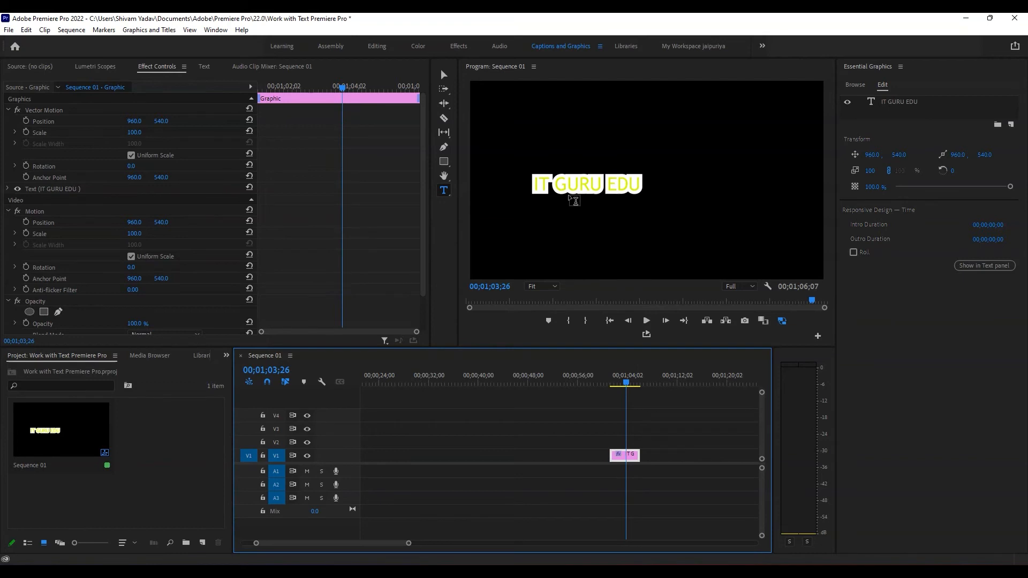
pyautogui.click(686, 226)
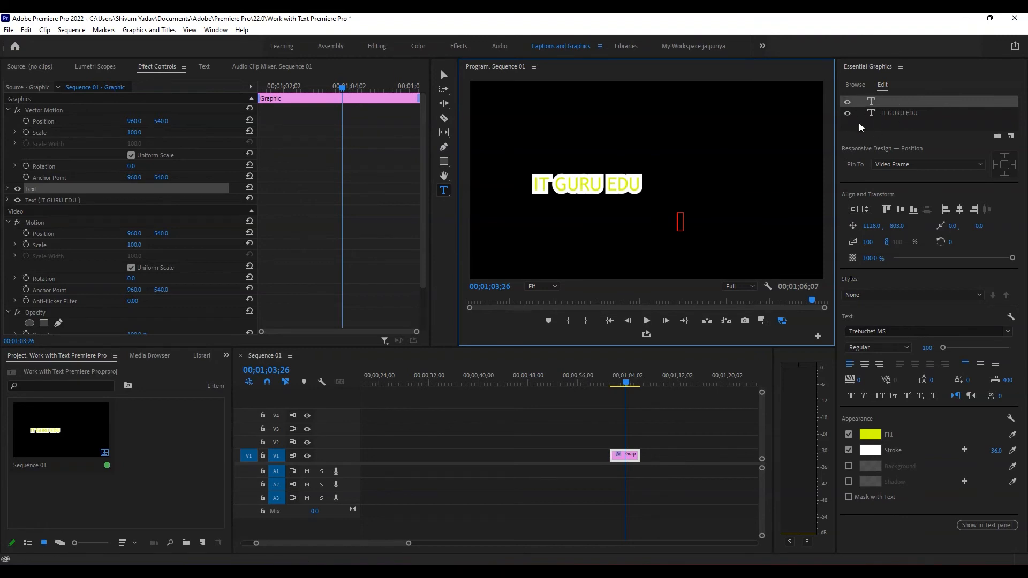
pyautogui.click(905, 104)
pyautogui.click(681, 221)
pyautogui.write('rdjv')
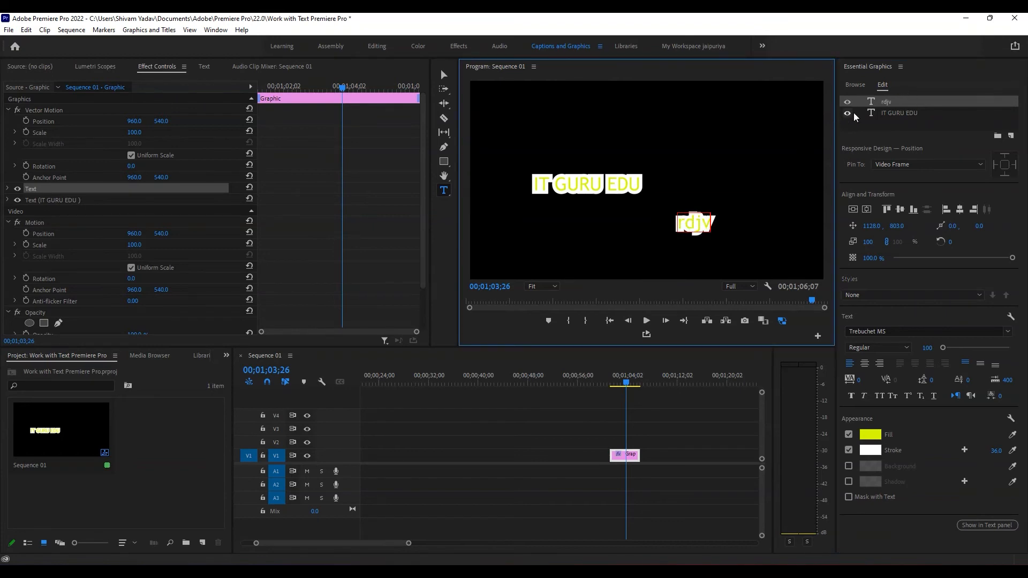
# - Add a third text layer reading "shhdxcb" at position 1108.0, 177.0, and select each of the three layers in turn
pyautogui.click(675, 114)
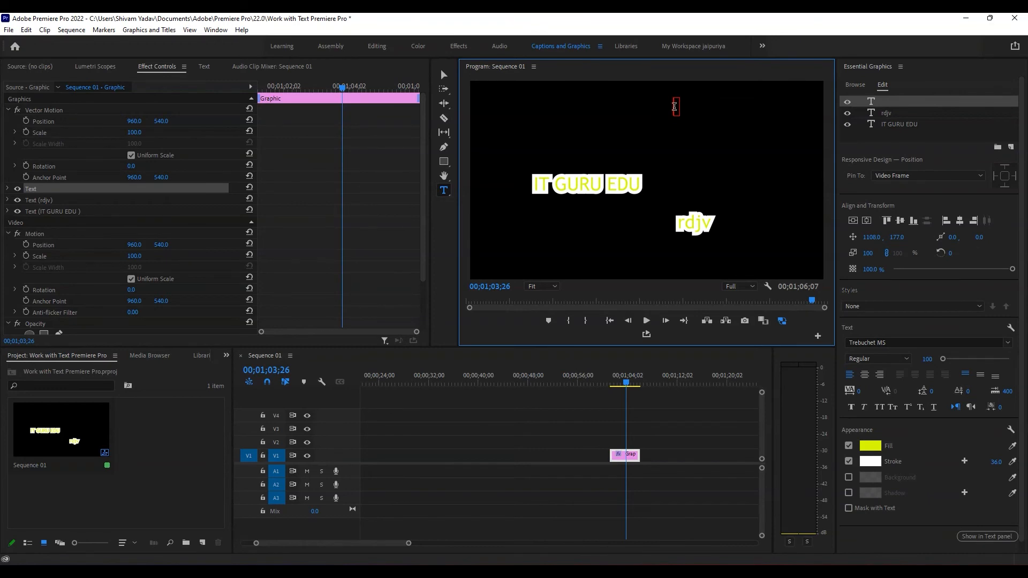
pyautogui.write('shhdxcb')
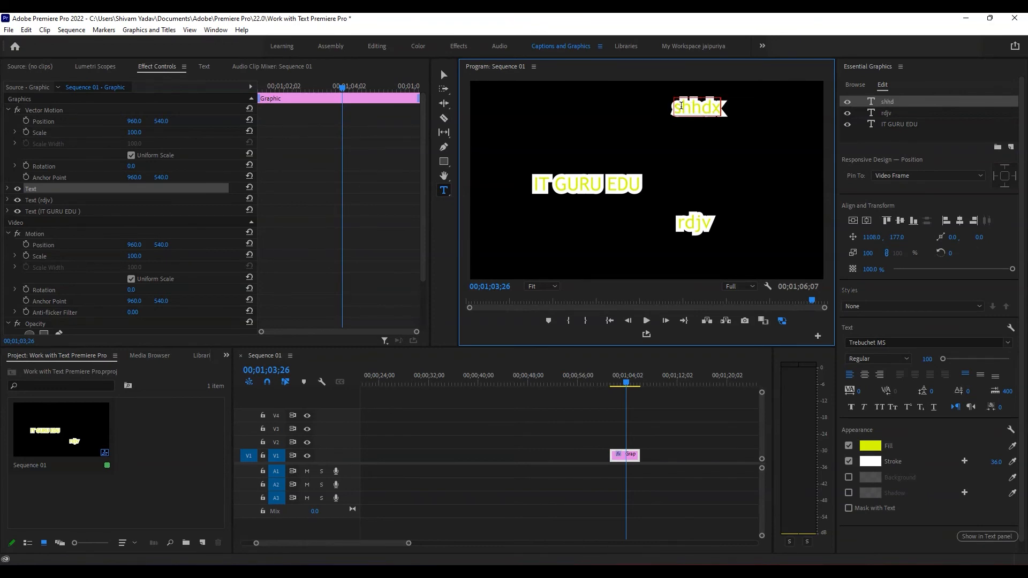
pyautogui.click(917, 113)
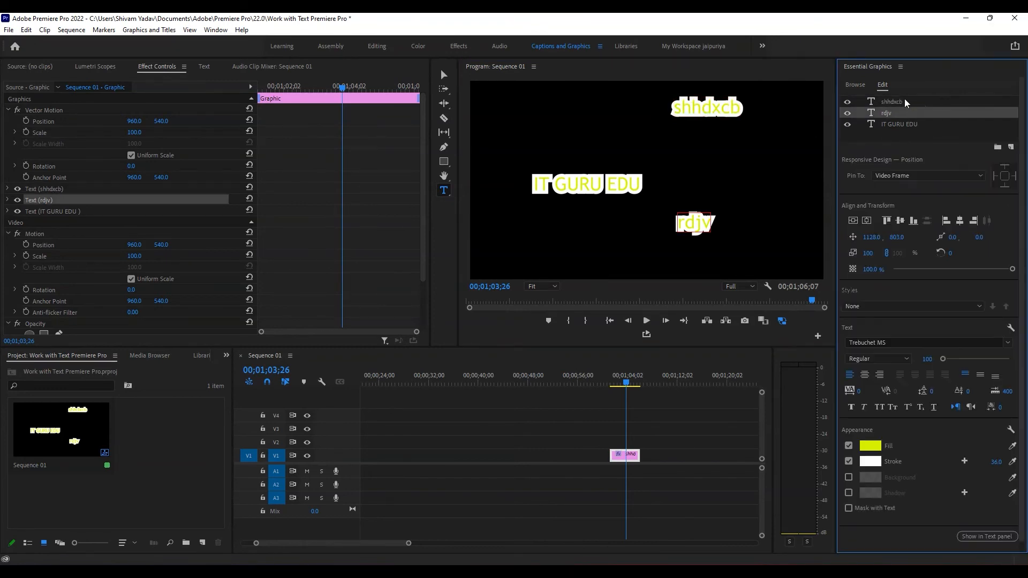
pyautogui.click(905, 101)
pyautogui.click(904, 122)
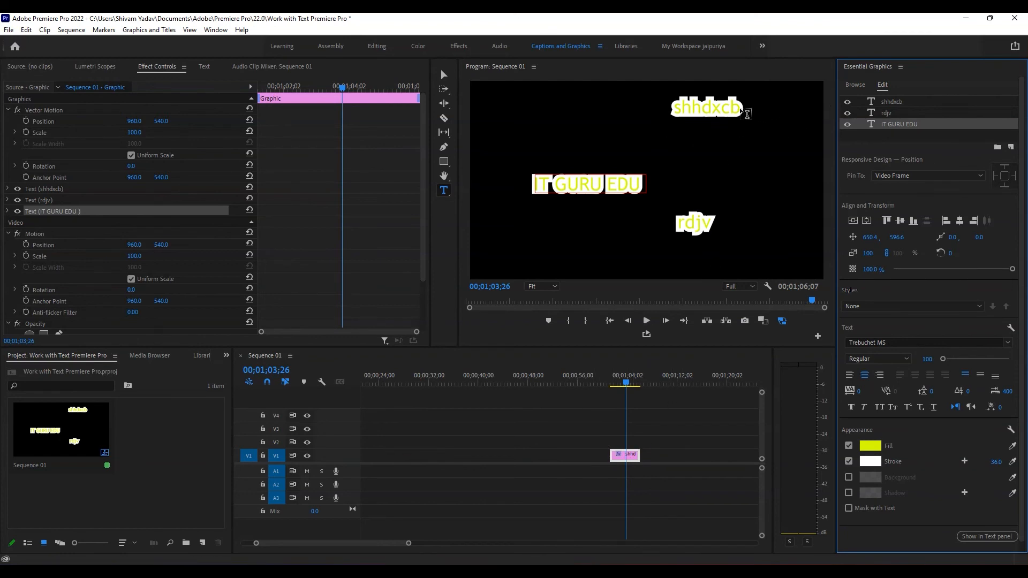
# - Edit the wording of the "shhdxcb" text layer so it reads "fhdsscb"
pyautogui.click(718, 103)
pyautogui.write('xvm')
pyautogui.hotkey('alt', 'm')
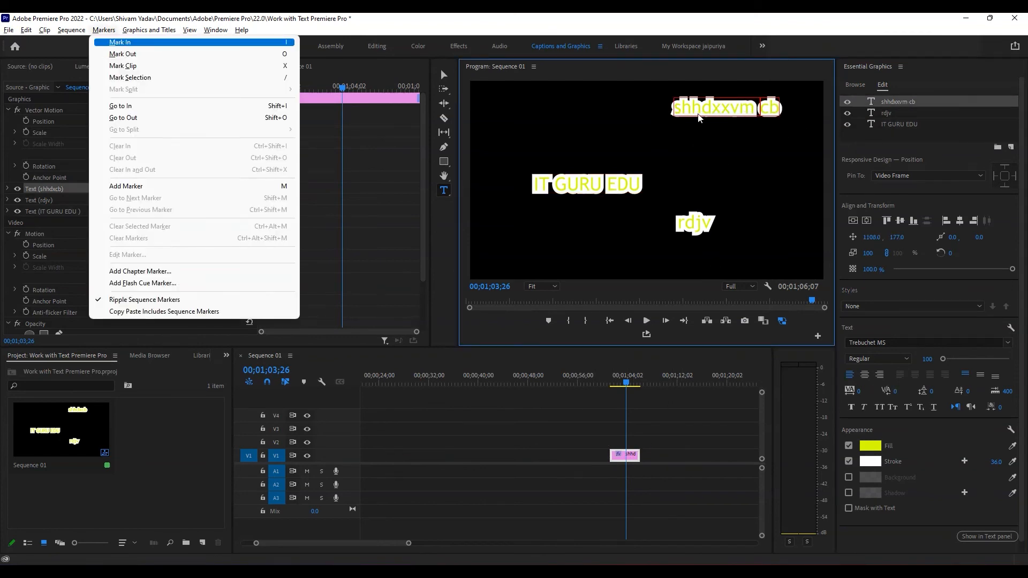
pyautogui.doubleClick(696, 107)
pyautogui.write('fhdss')
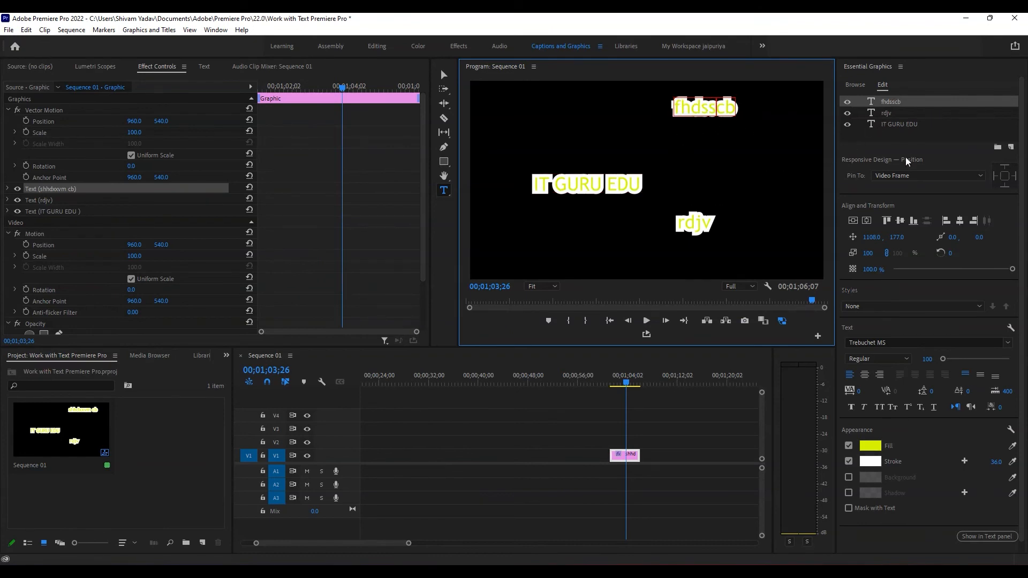
# - Hide and show the "fhdsscb" and "rdjv" text layers one after the other, leaving the "fhdsscb" layer selected
pyautogui.click(848, 103)
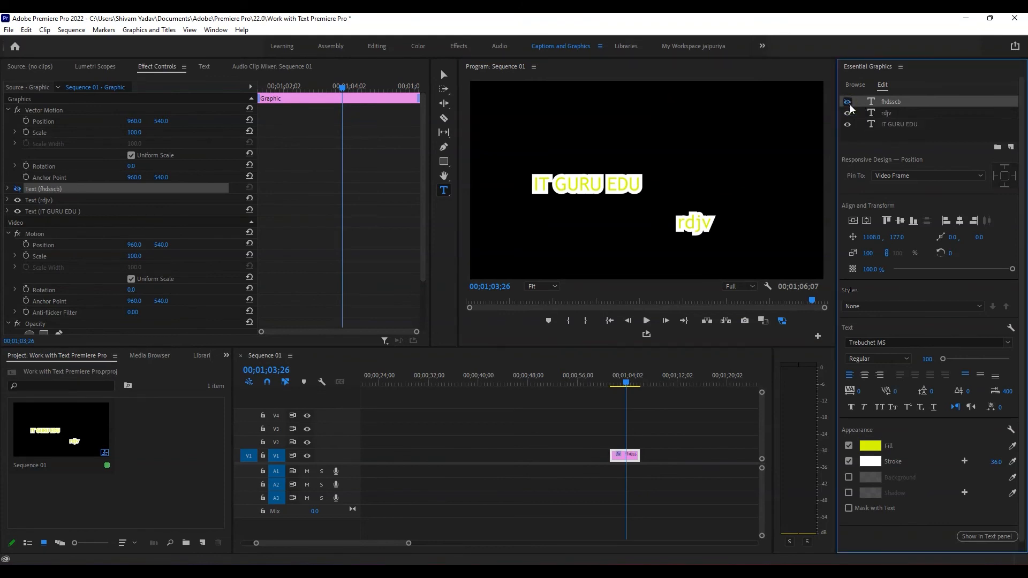
pyautogui.click(847, 102)
pyautogui.click(847, 113)
pyautogui.click(849, 114)
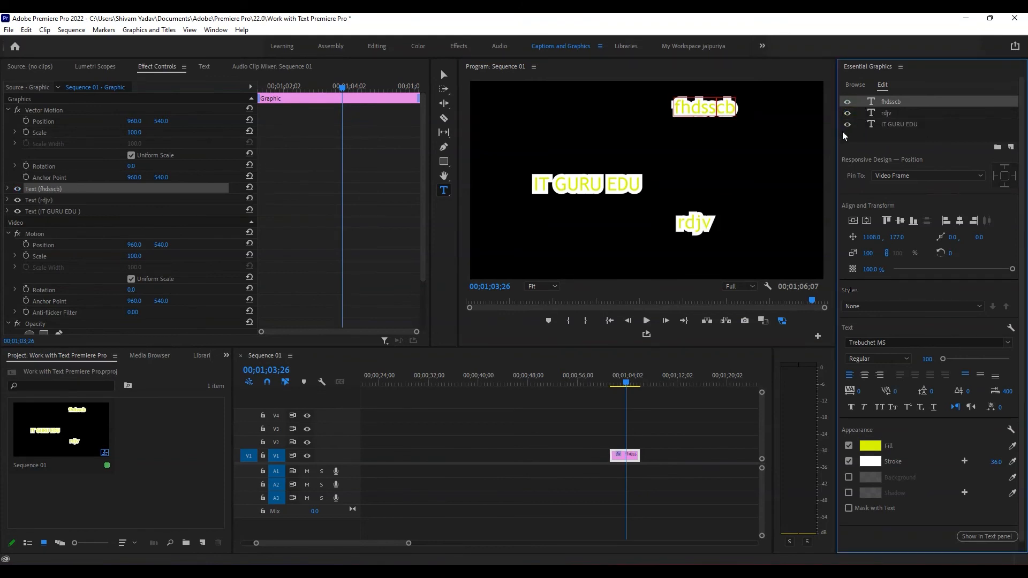
pyautogui.click(920, 97)
pyautogui.click(915, 102)
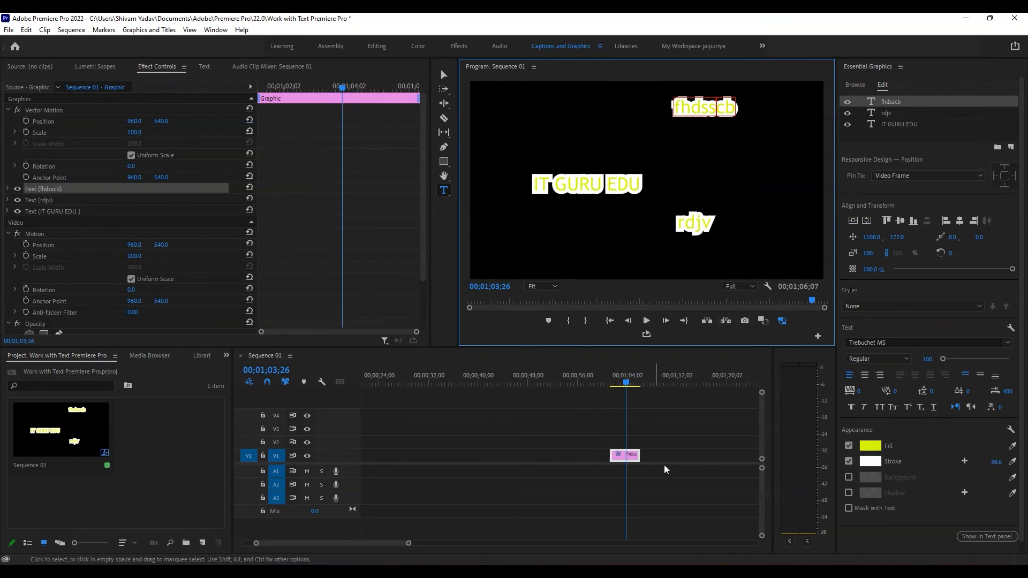
# - Try extending the V1 graphic clip's end to 00;01;19;10, and trim it back to 00;01;06;07
pyautogui.click(628, 456)
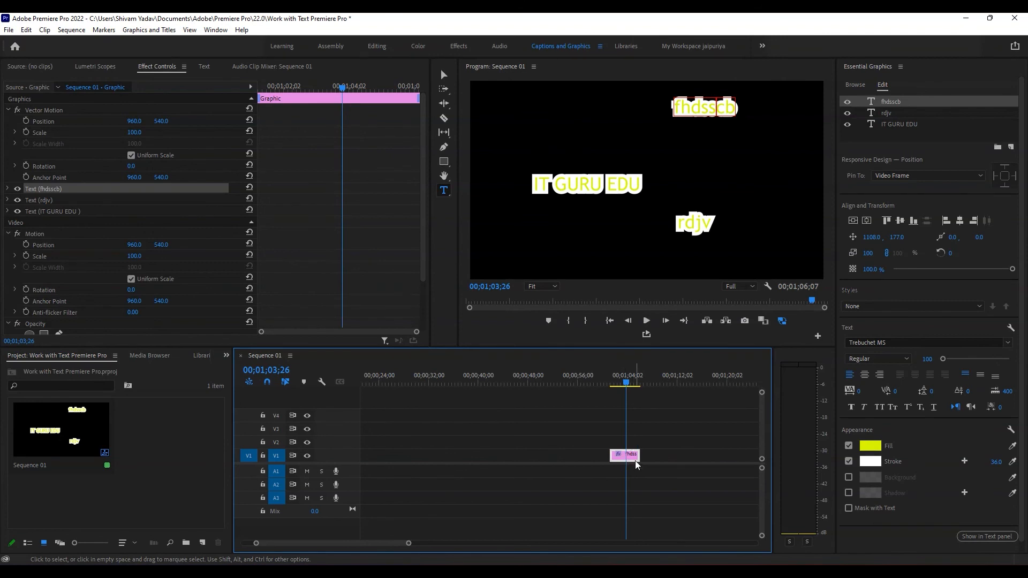
pyautogui.moveTo(636, 455); pyautogui.dragTo(721, 455)
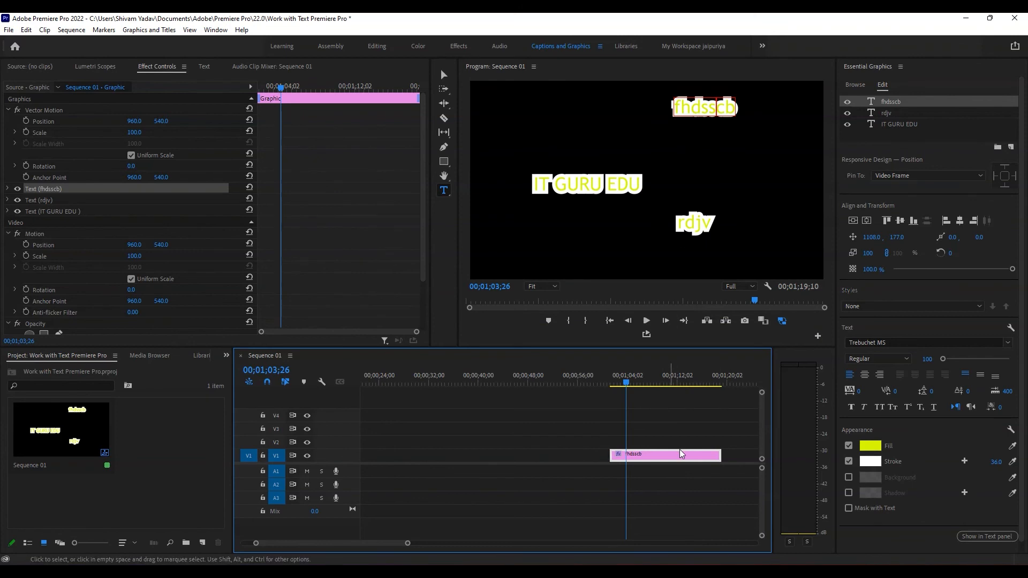
pyautogui.moveTo(720, 454); pyautogui.dragTo(638, 460)
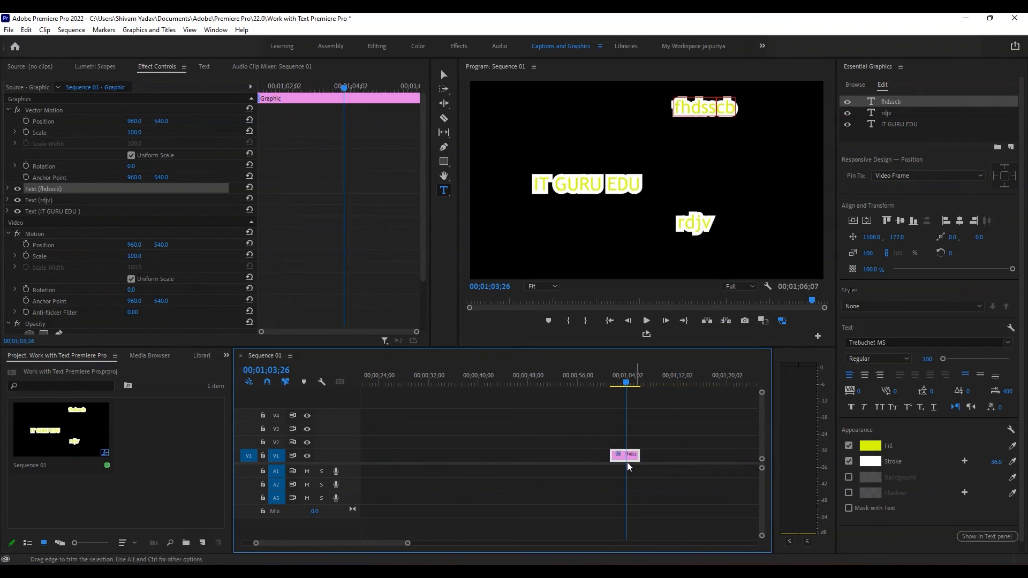
# - Scrub the playhead across the V1 graphic clip to preview when its text appears, stopping at 00;01;03;18
pyautogui.click(633, 384)
pyautogui.click(616, 385)
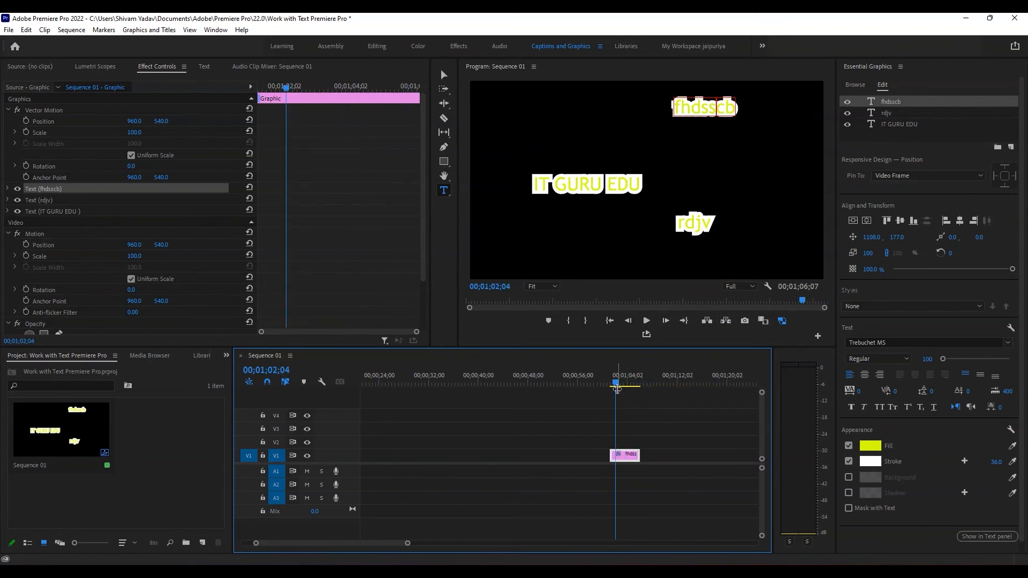
pyautogui.moveTo(617, 385)
pyautogui.mouseDown()
pyautogui.moveTo(637, 382)
pyautogui.moveTo(614, 385)
pyautogui.mouseUp()
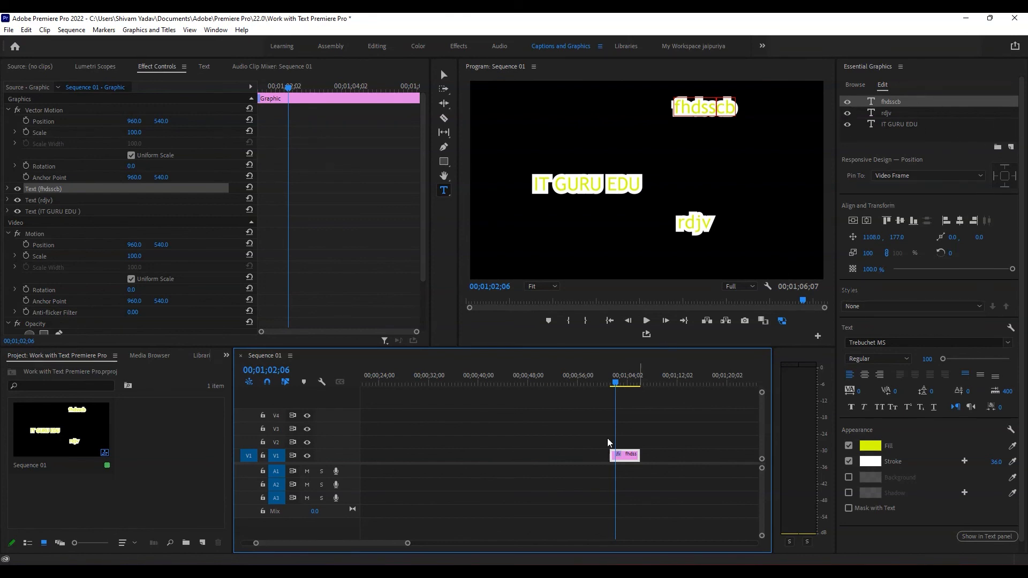
pyautogui.moveTo(621, 383)
pyautogui.mouseDown()
pyautogui.moveTo(645, 383)
pyautogui.moveTo(610, 389)
pyautogui.mouseUp()
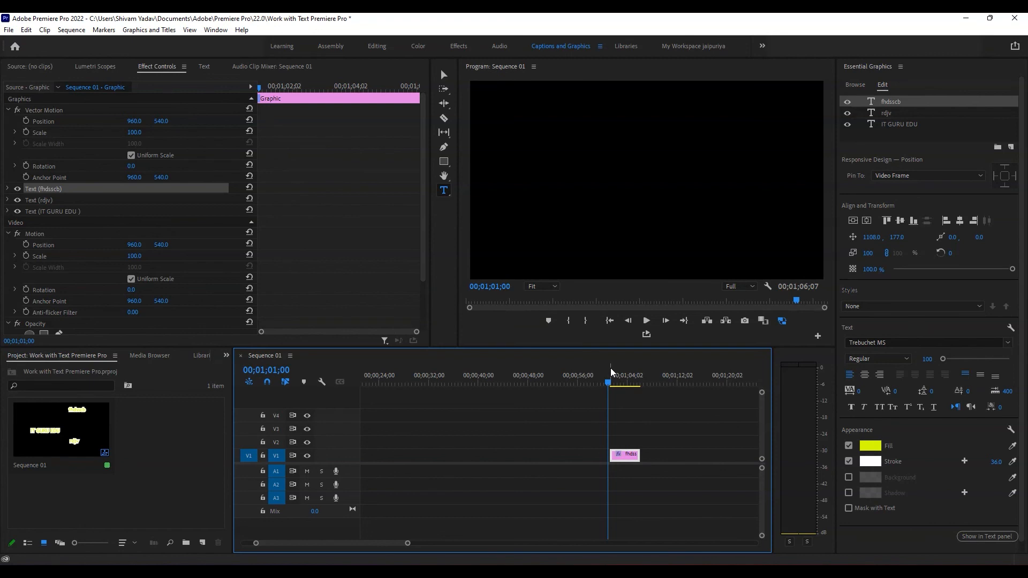
pyautogui.moveTo(609, 383); pyautogui.dragTo(643, 384)
pyautogui.click(624, 384)
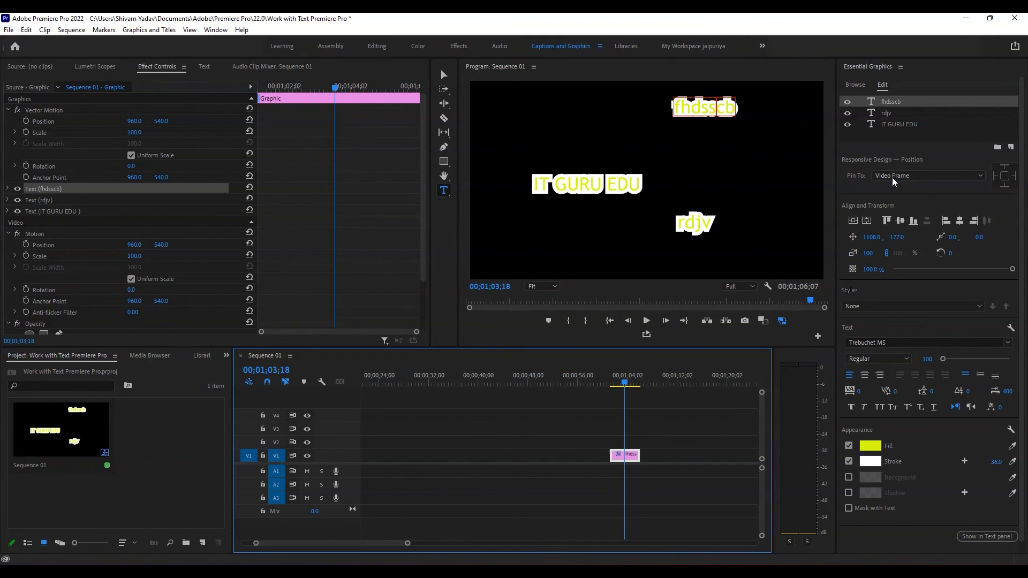